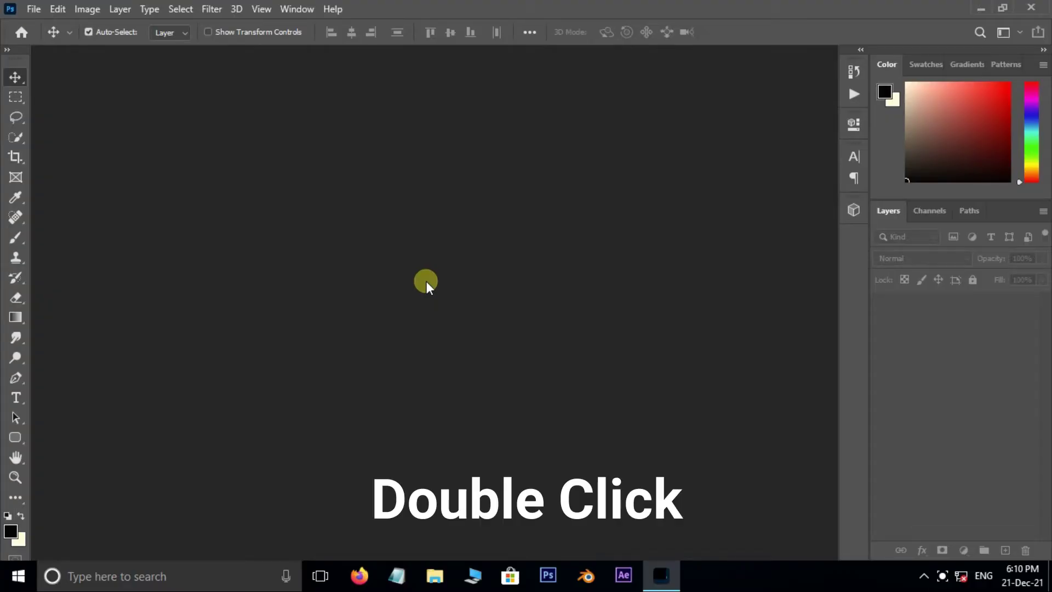
Open the pexels sunset mountain photo through the Open dialog
{"action": "double_click", "coordinate": [427, 281]}
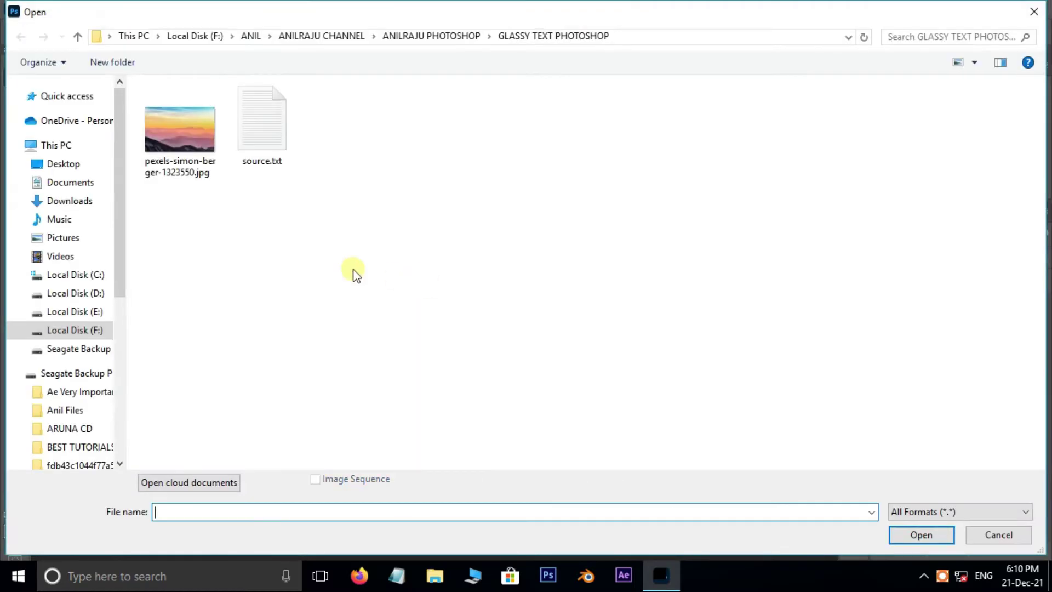
{"action": "left_click", "coordinate": [188, 147]}
{"action": "left_click", "coordinate": [921, 534]}
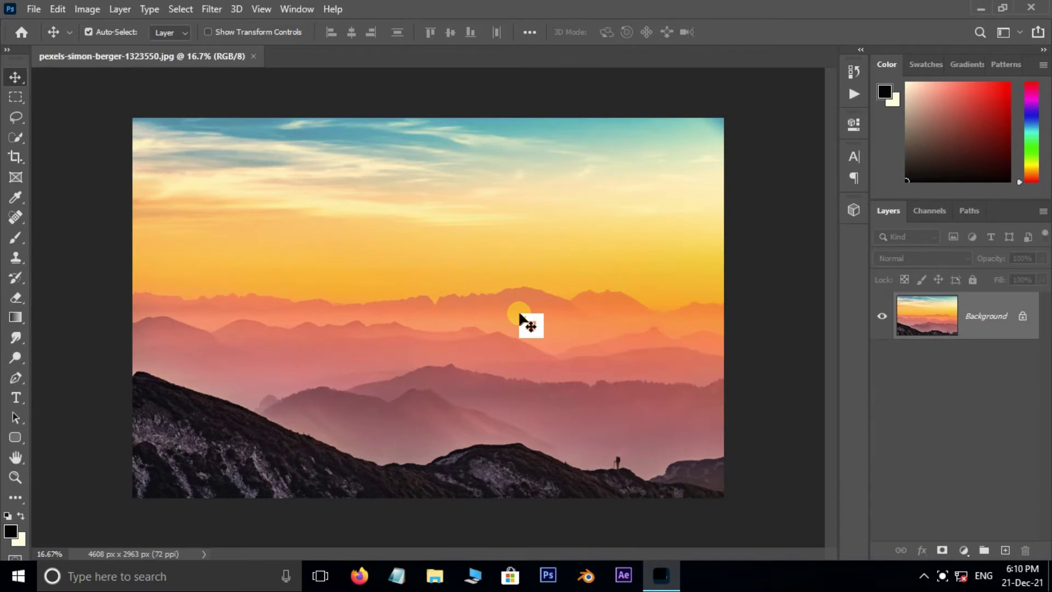
Type black 'GLASS' and 'TEXT' on two lines in Berlin Sans FB Demi, upper-left sky
{"action": "left_click", "coordinate": [17, 397]}
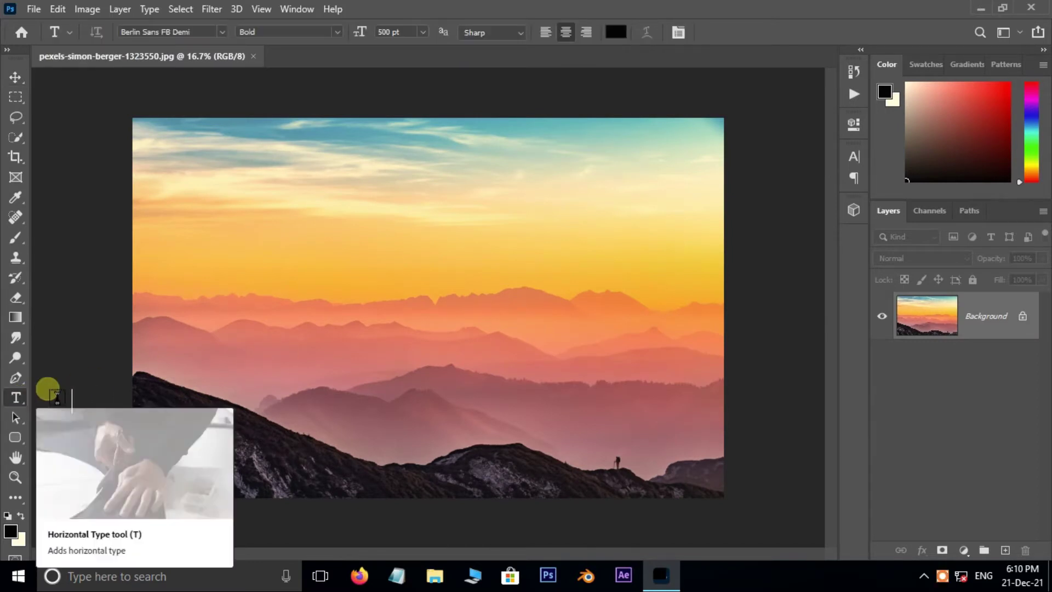
{"action": "left_click", "coordinate": [222, 32]}
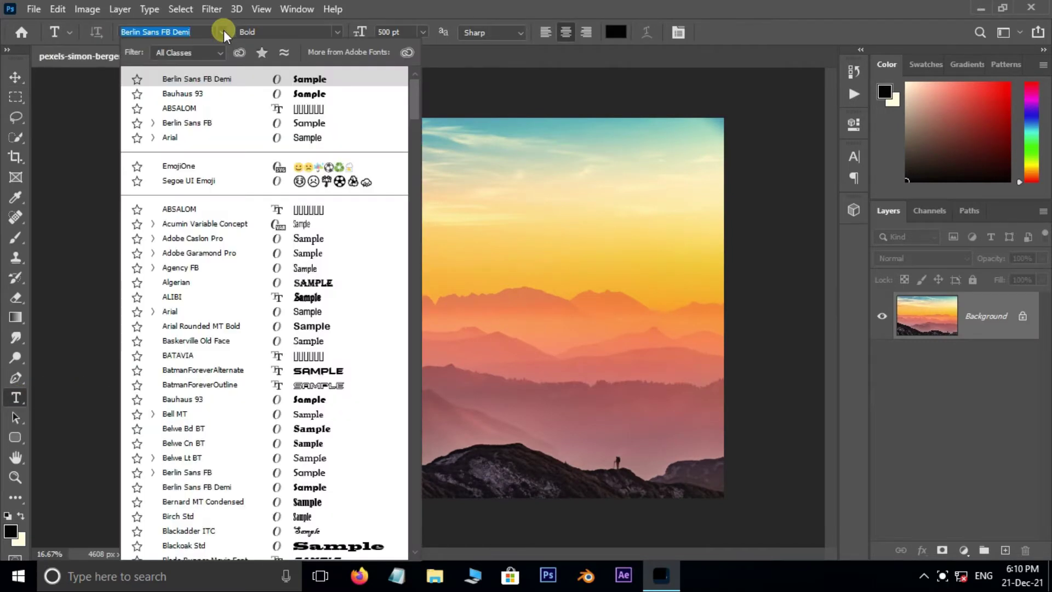
{"action": "left_click", "coordinate": [237, 488]}
{"action": "left_click", "coordinate": [269, 292]}
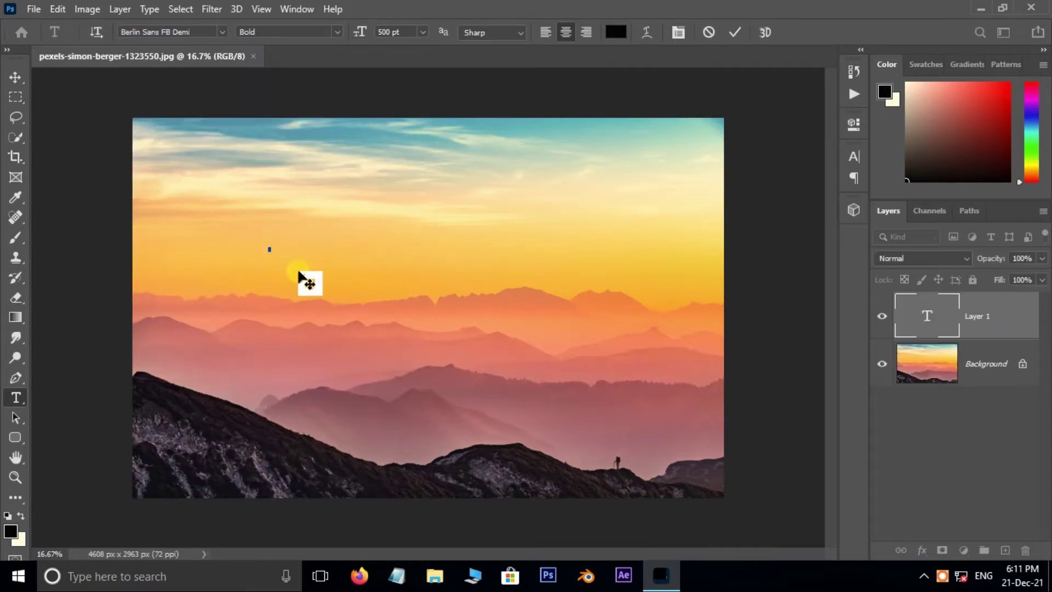
{"action": "type", "text": "GLASS"}
{"action": "key", "text": "Return"}
{"action": "type", "text": "TEX"}
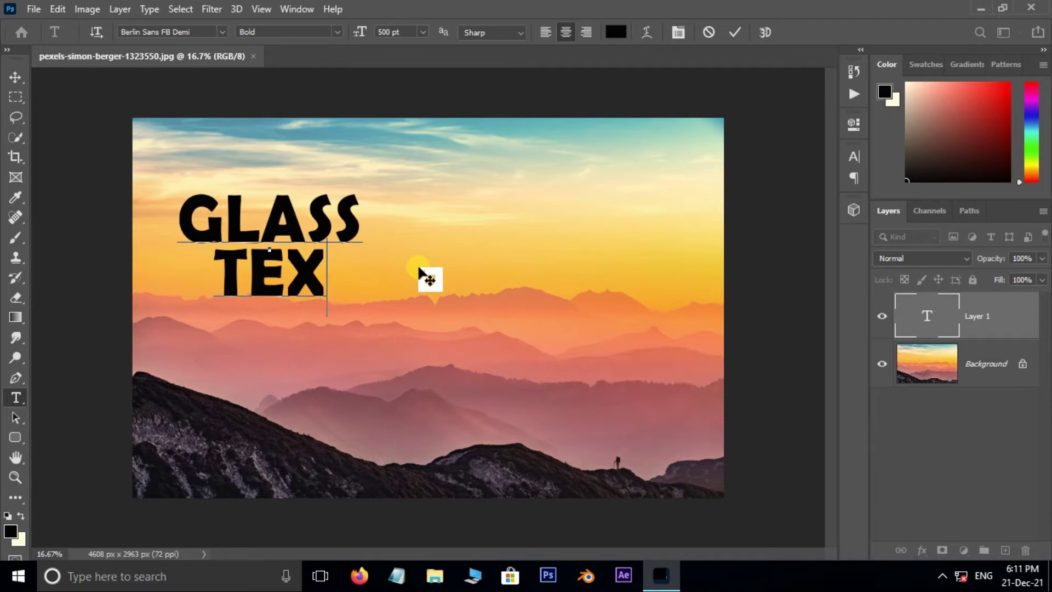
{"action": "type", "text": "T"}
{"action": "left_click", "coordinate": [15, 77]}
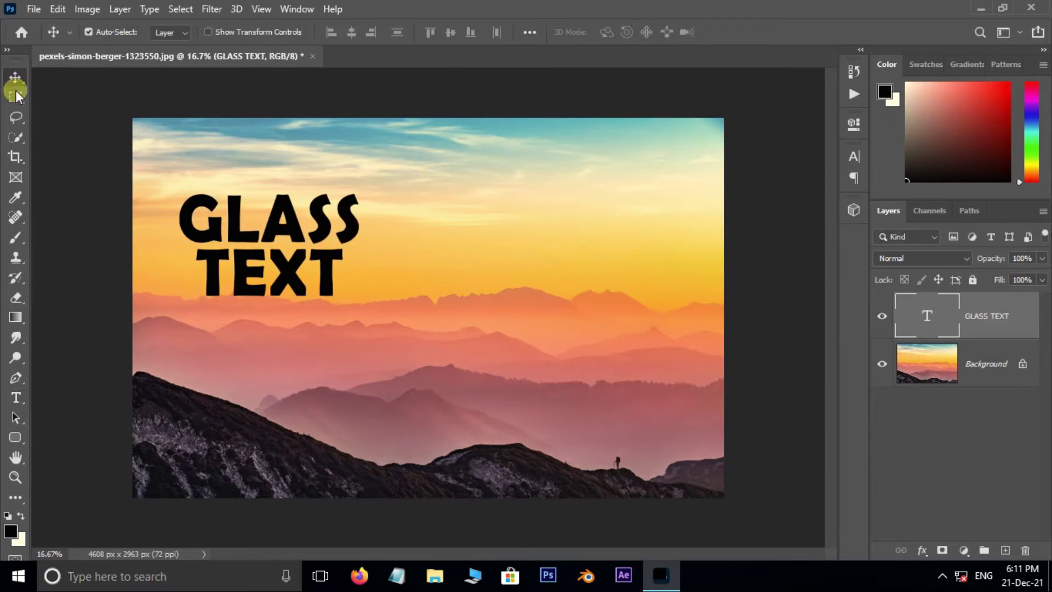
Move GLASS TEXT to the image centre and scale it to about 224%
{"action": "left_click_drag", "start_coordinate": [282, 237], "coordinate": [417, 300]}
{"action": "key", "text": "ctrl+t"}
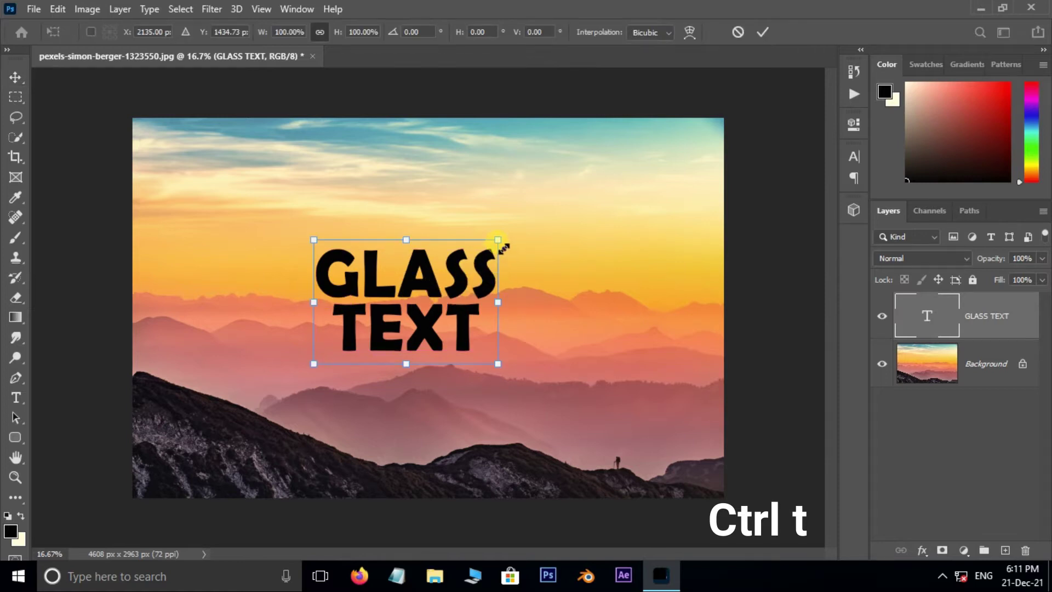
{"action": "mouse_move", "coordinate": [499, 244]}
{"action": "left_mouse_down"}
{"action": "mouse_move", "coordinate": [627, 182]}
{"action": "mouse_move", "coordinate": [512, 222]}
{"action": "left_mouse_up"}
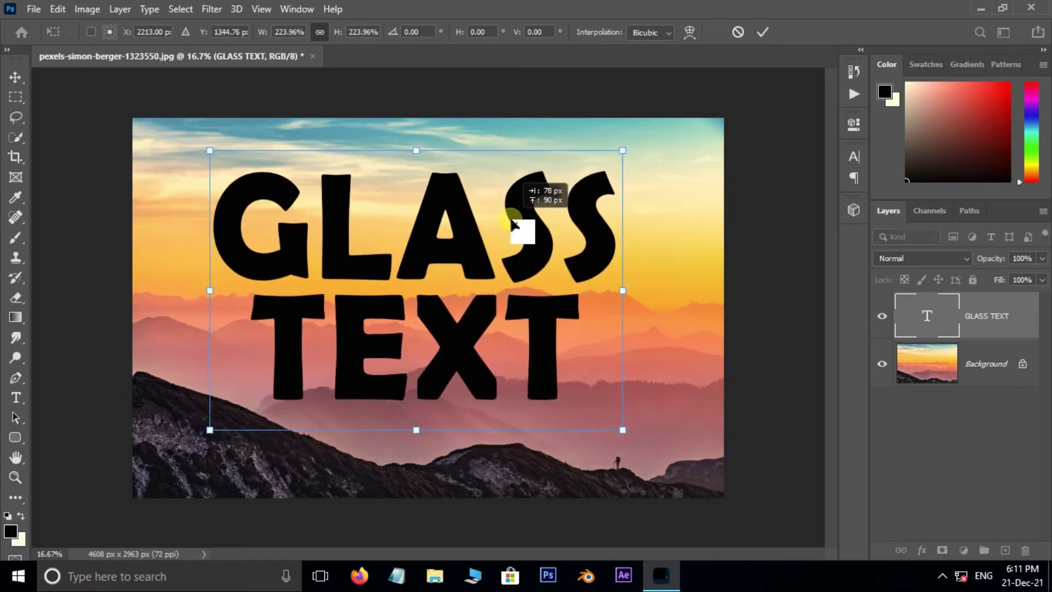
{"action": "key", "text": "Return"}
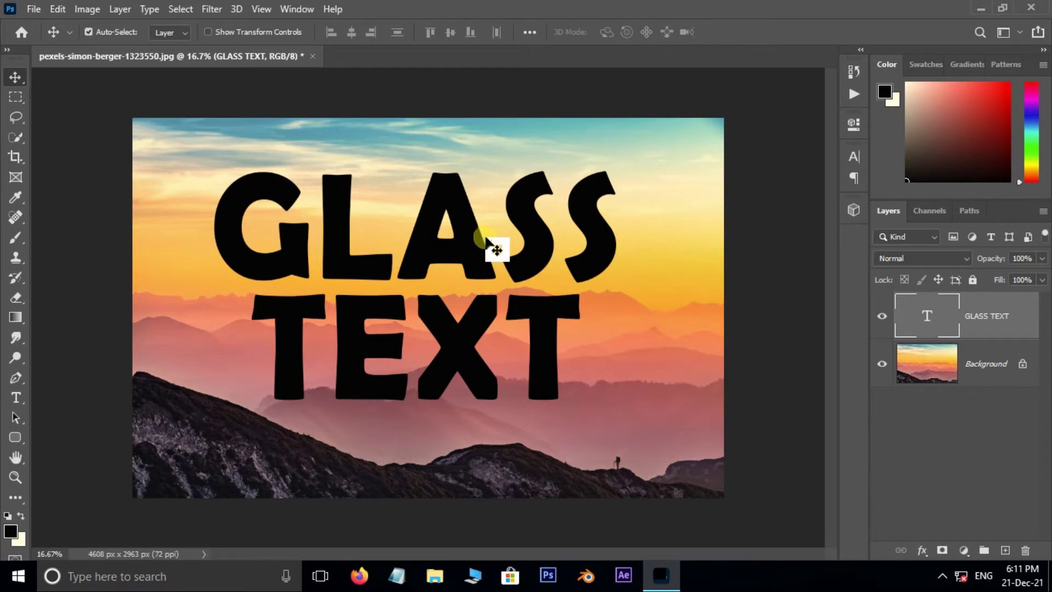
Give GLASS TEXT a Smooth Pillow Emboss bevel with size 40 px and soften 0
{"action": "double_click", "coordinate": [999, 309]}
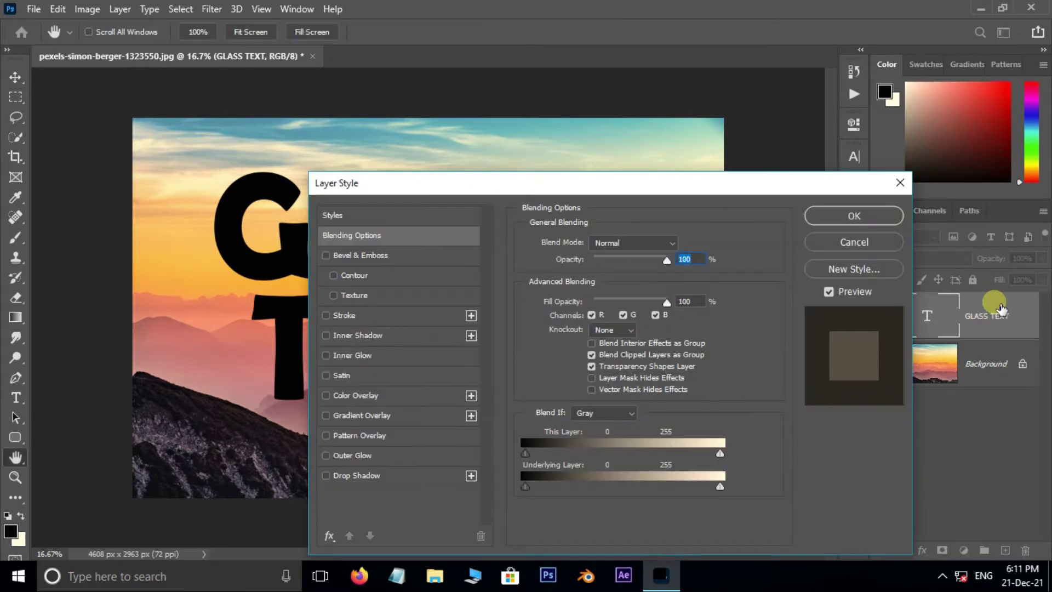
{"action": "left_click", "coordinate": [360, 255]}
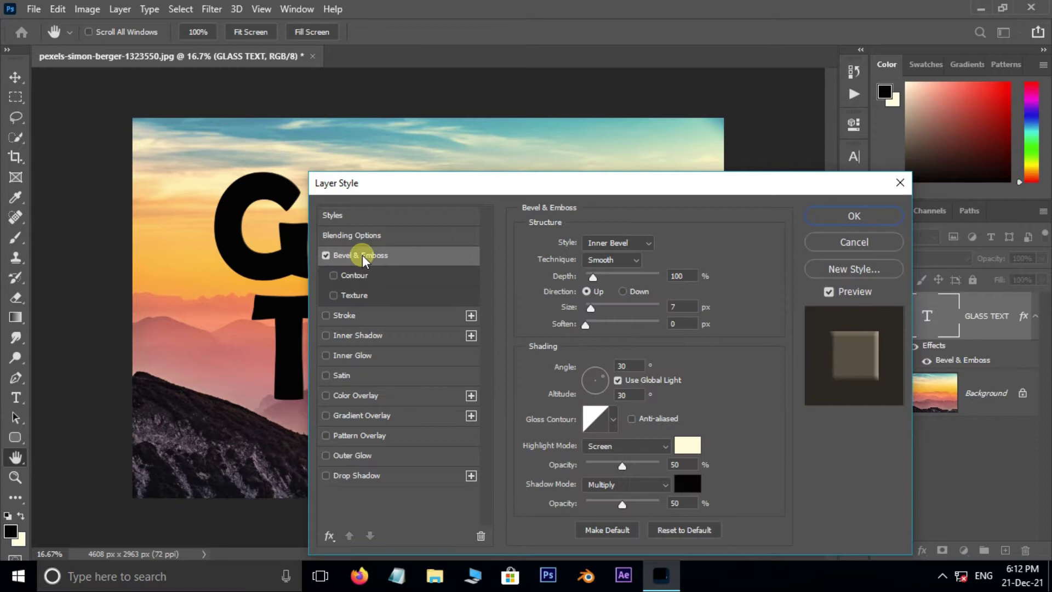
{"action": "left_click", "coordinate": [649, 242]}
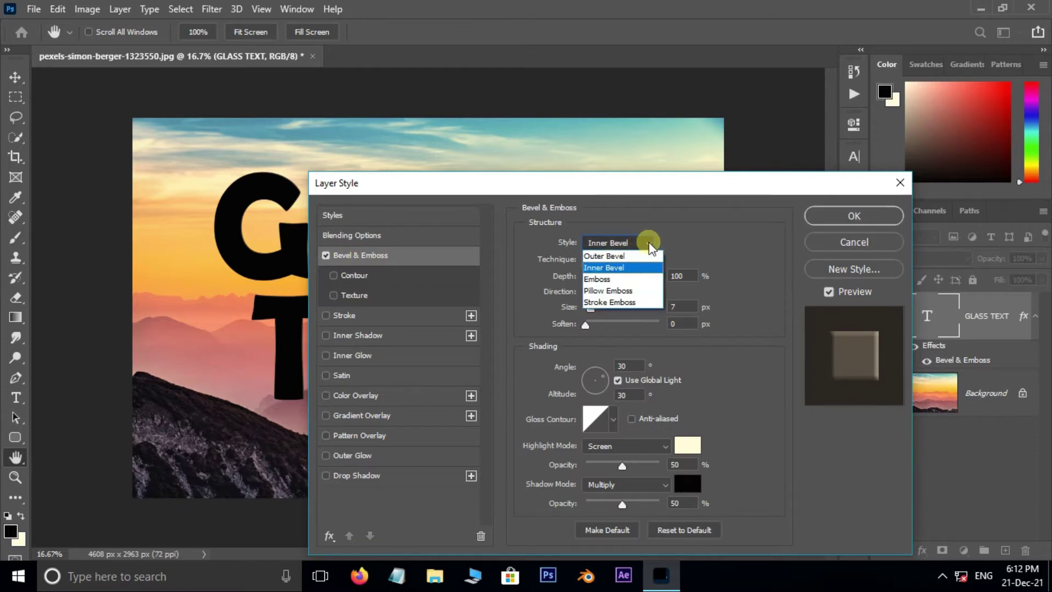
{"action": "left_click", "coordinate": [634, 289]}
{"action": "left_click", "coordinate": [625, 260]}
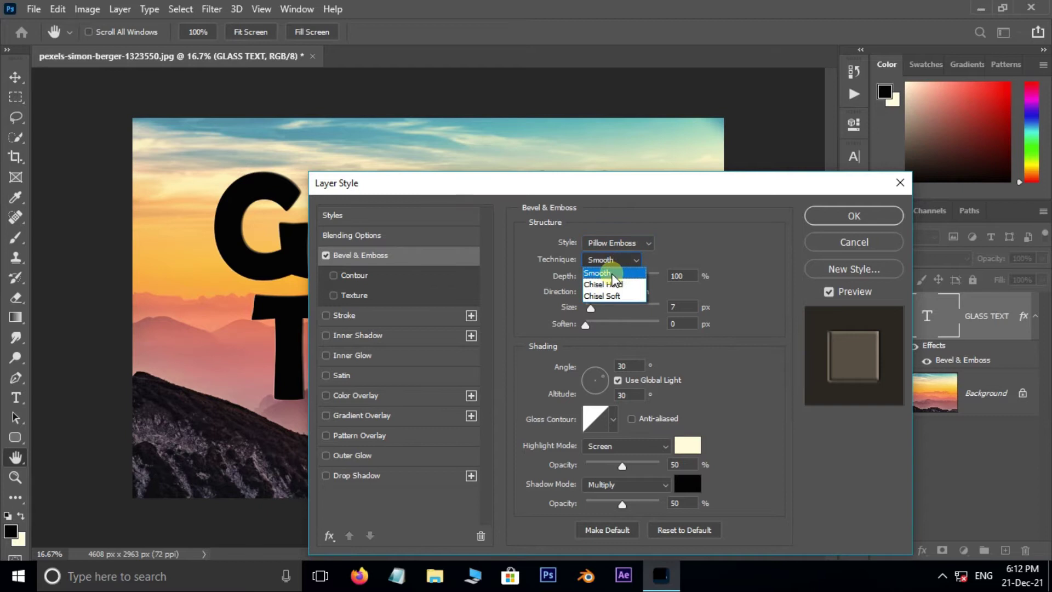
{"action": "left_click", "coordinate": [683, 278]}
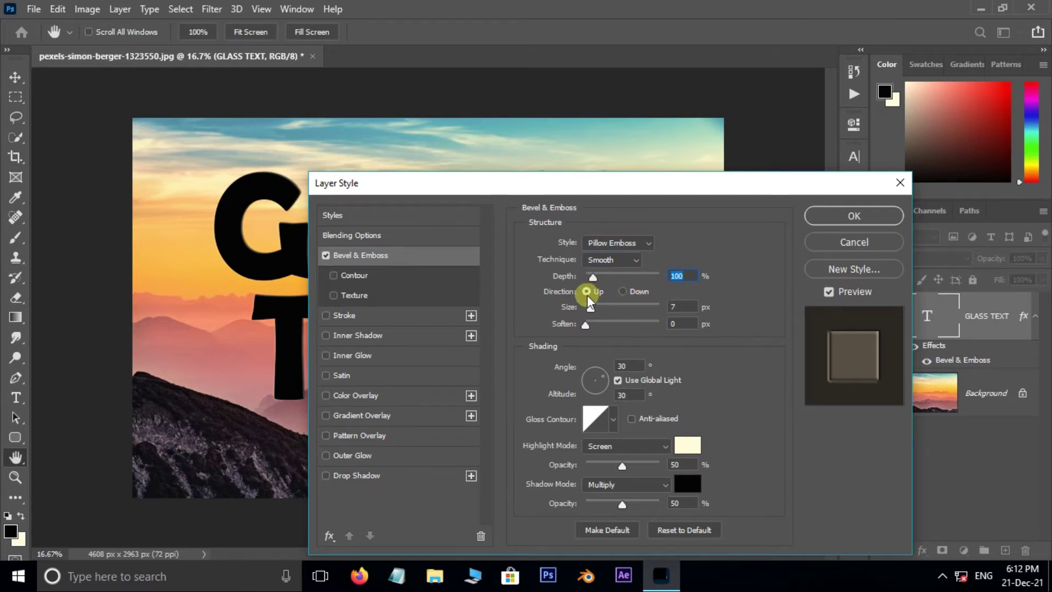
{"action": "key", "text": "Tab"}
{"action": "type", "text": "4"}
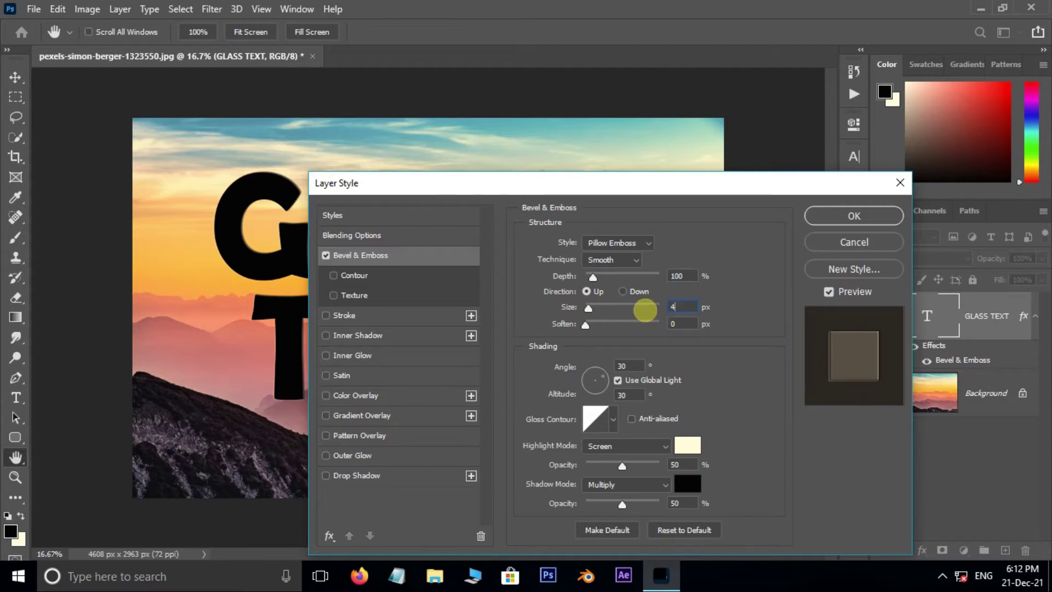
{"action": "type", "text": "0"}
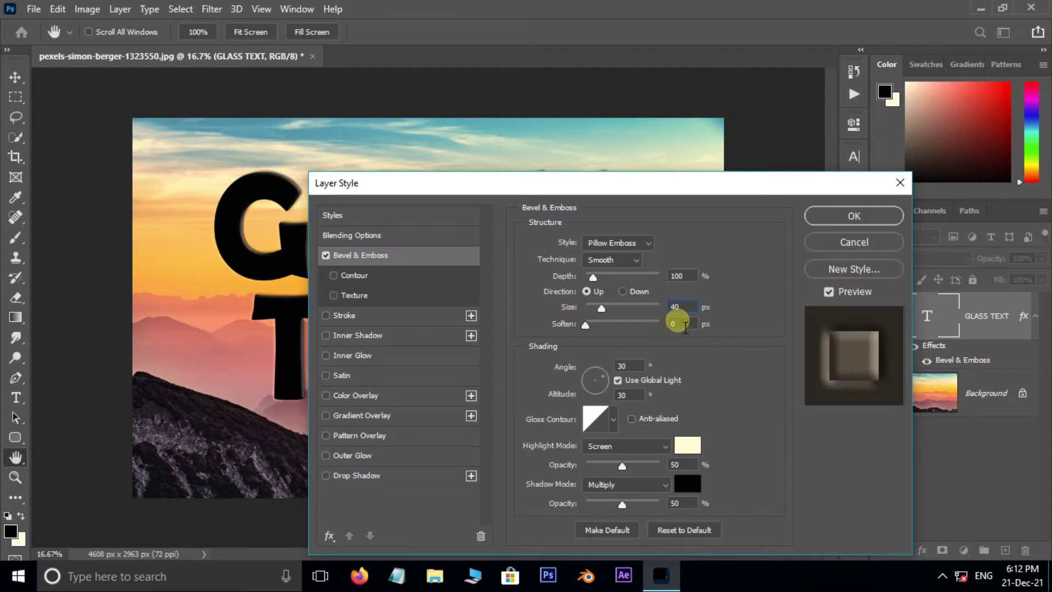
{"action": "key", "text": "Tab"}
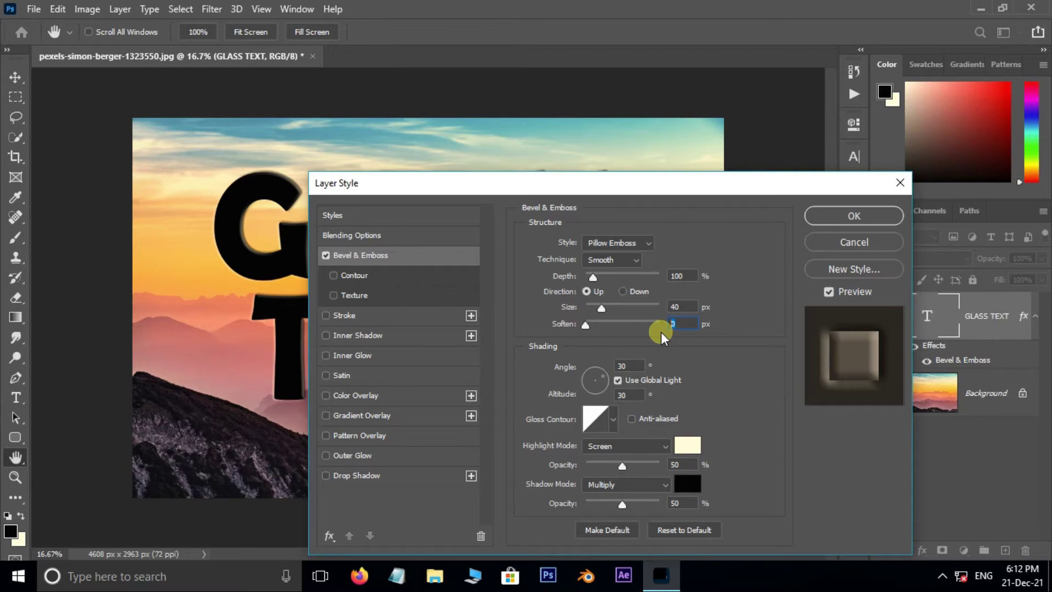
Turn off global light for the bevel and set its altitude to 35
{"action": "left_click_drag", "start_coordinate": [673, 186], "coordinate": [651, 122]}
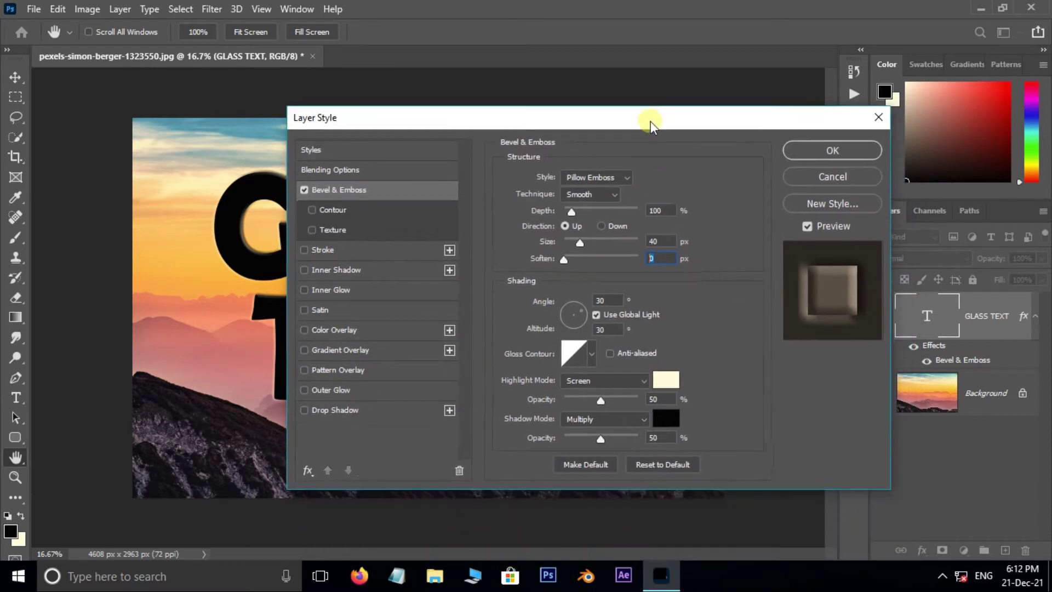
{"action": "left_click", "coordinate": [609, 302]}
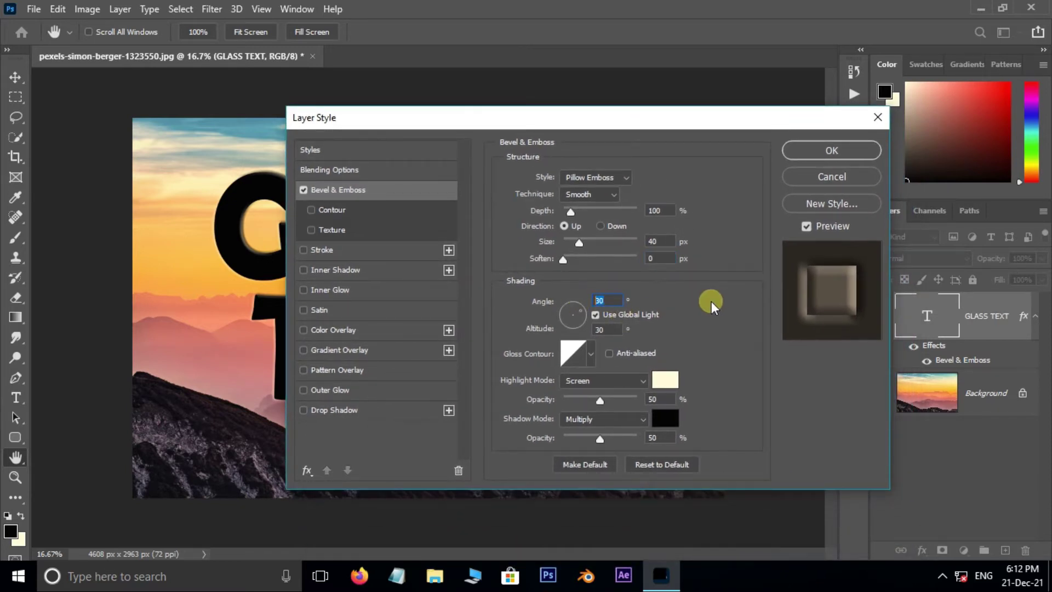
{"action": "type", "text": "110"}
{"action": "left_click_drag", "start_coordinate": [469, 117], "coordinate": [617, 118]}
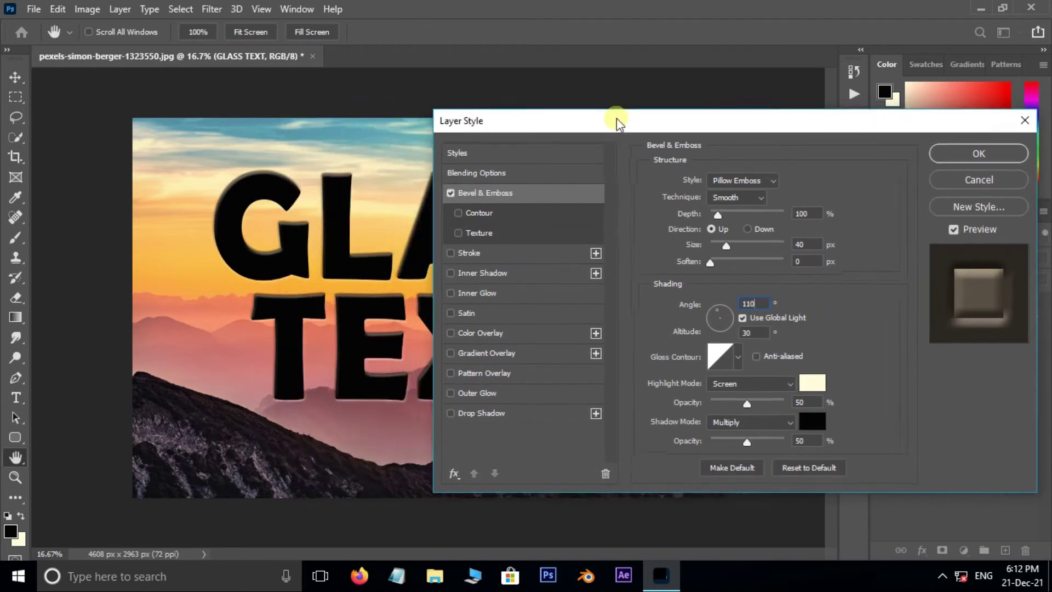
{"action": "left_click", "coordinate": [319, 208], "text": "ctrl"}
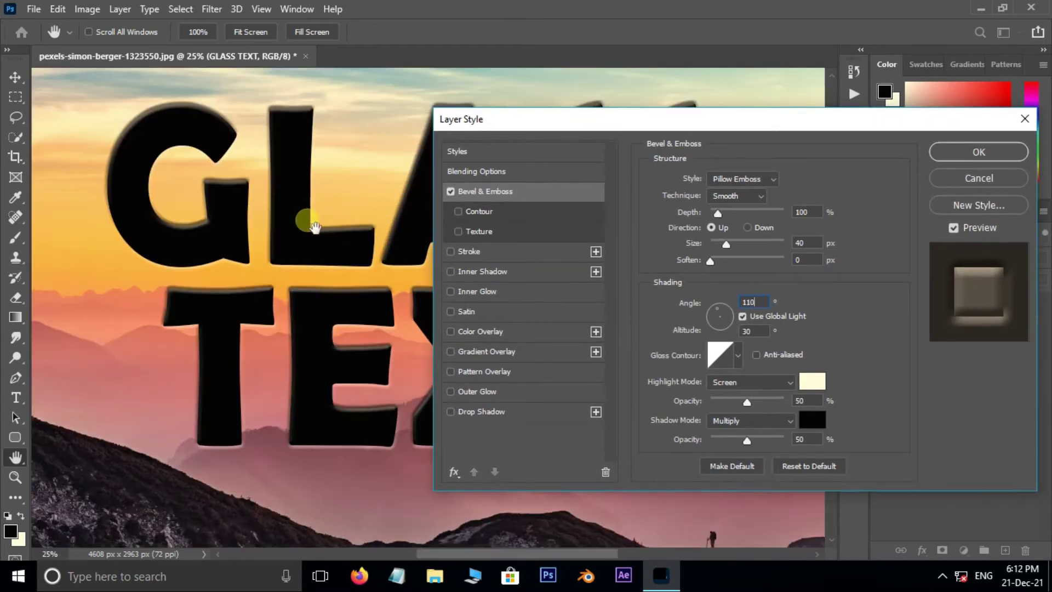
{"action": "double_click", "coordinate": [750, 302]}
{"action": "left_click", "coordinate": [742, 316]}
{"action": "type", "text": "90"}
{"action": "double_click", "coordinate": [765, 334]}
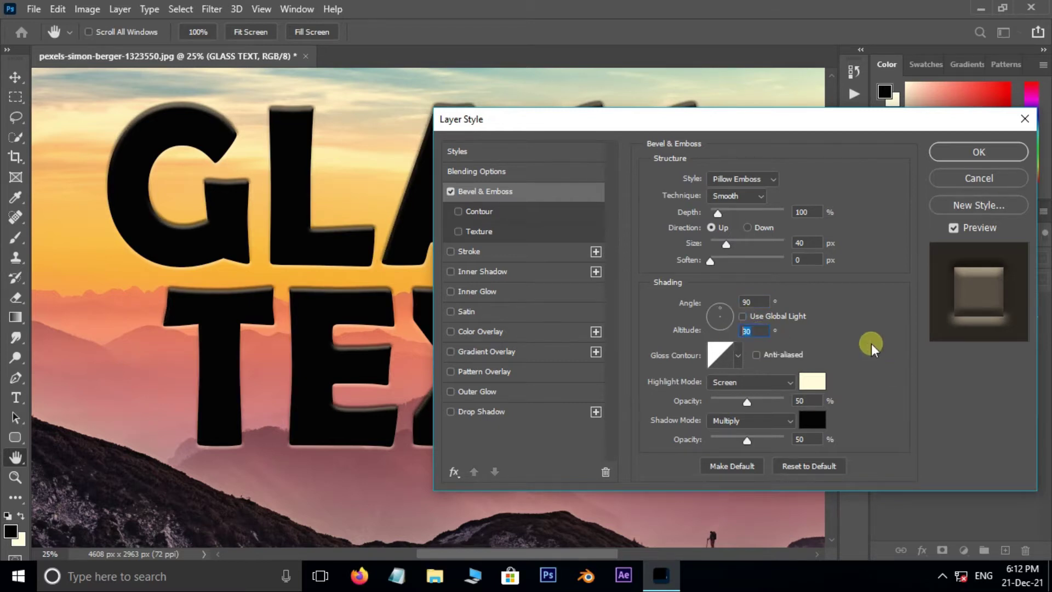
{"action": "type", "text": "35"}
Apply a Ring-Double gloss contour, Color Dodge highlights at 75%, and shadow opacity 0
{"action": "left_click", "coordinate": [737, 358]}
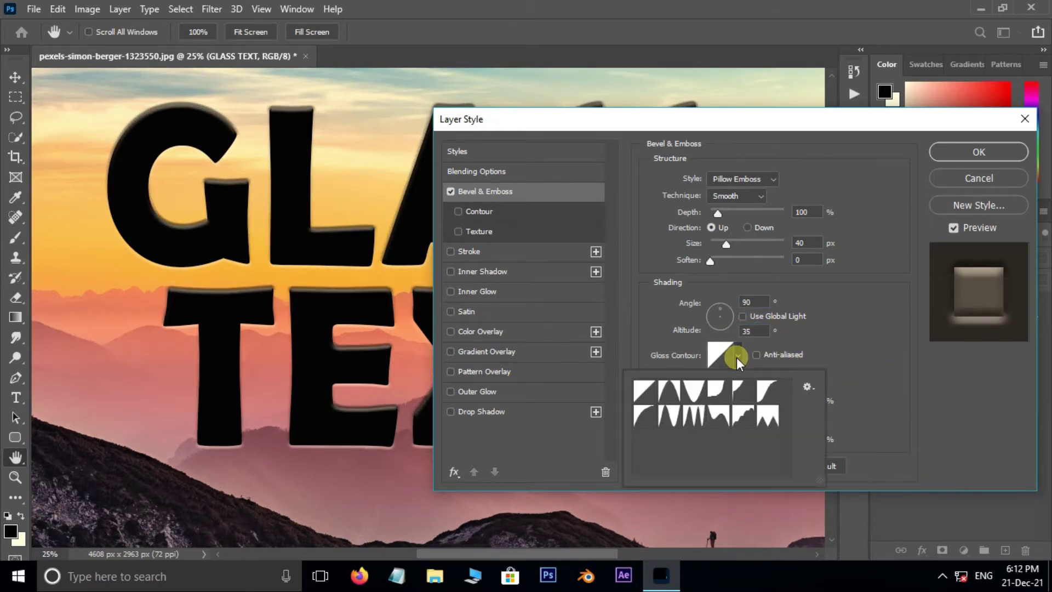
{"action": "left_click", "coordinate": [692, 415]}
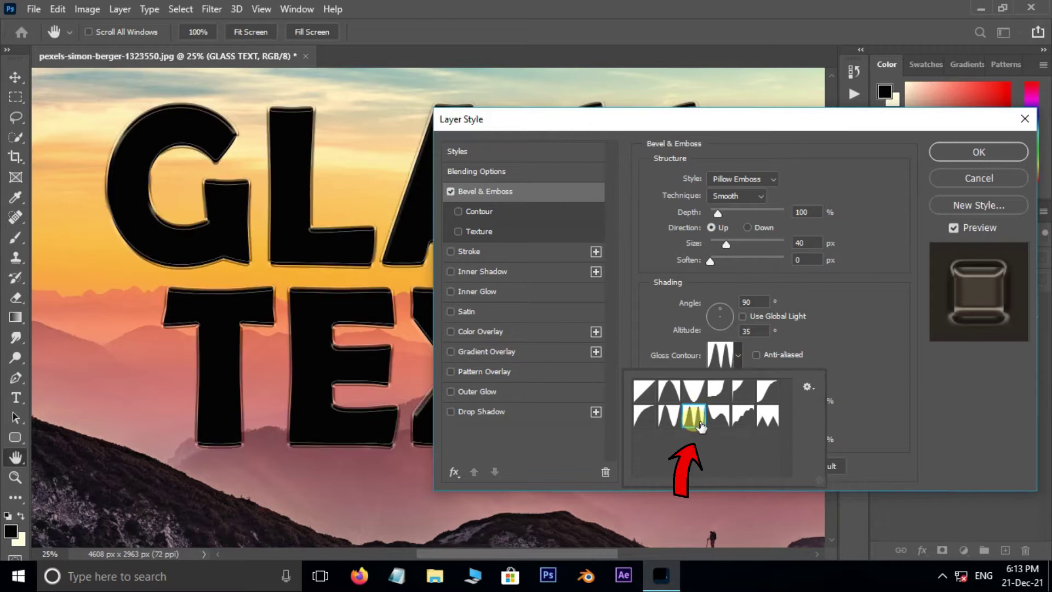
{"action": "left_click", "coordinate": [868, 352]}
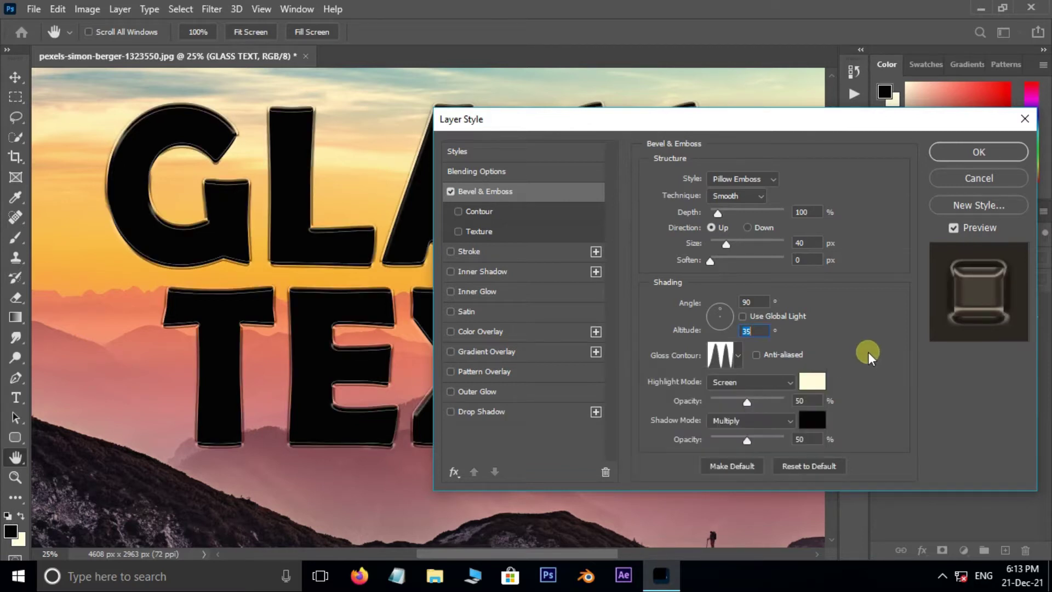
{"action": "left_click", "coordinate": [791, 384]}
{"action": "left_click", "coordinate": [757, 316]}
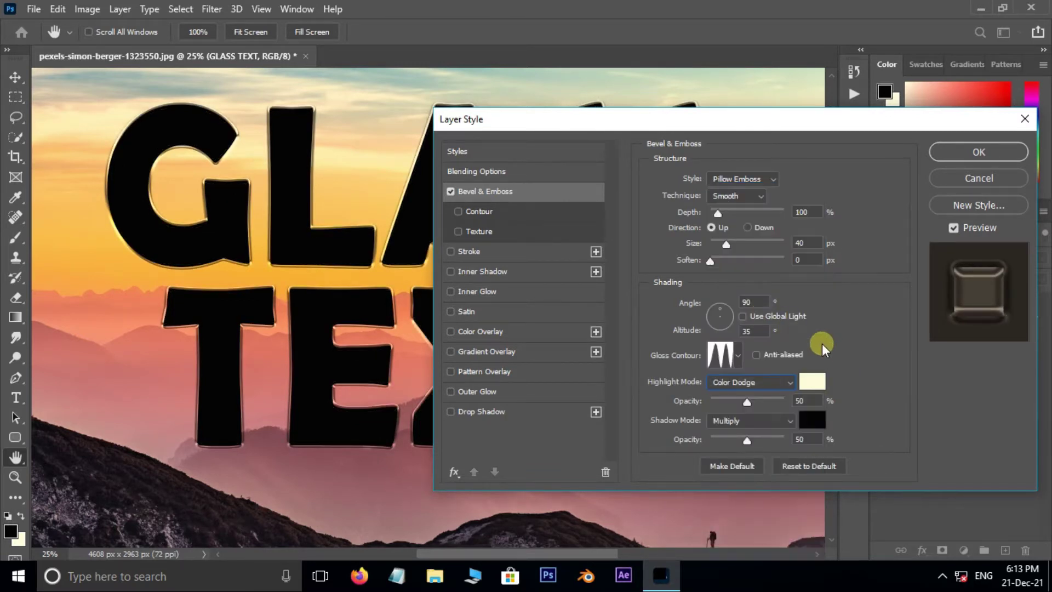
{"action": "left_click", "coordinate": [801, 401]}
{"action": "left_click", "coordinate": [756, 423]}
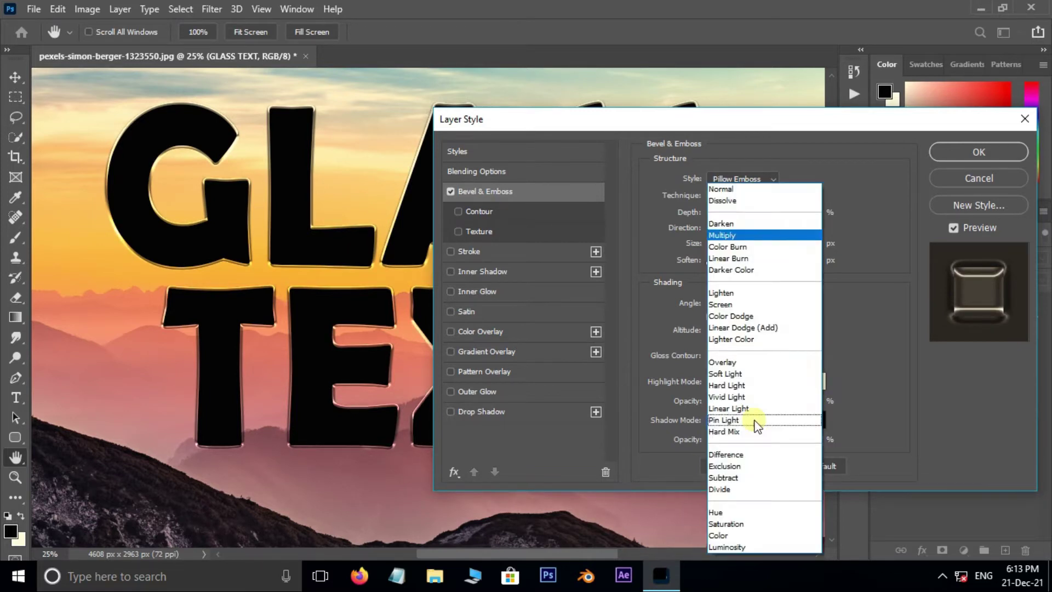
{"action": "left_click", "coordinate": [732, 235]}
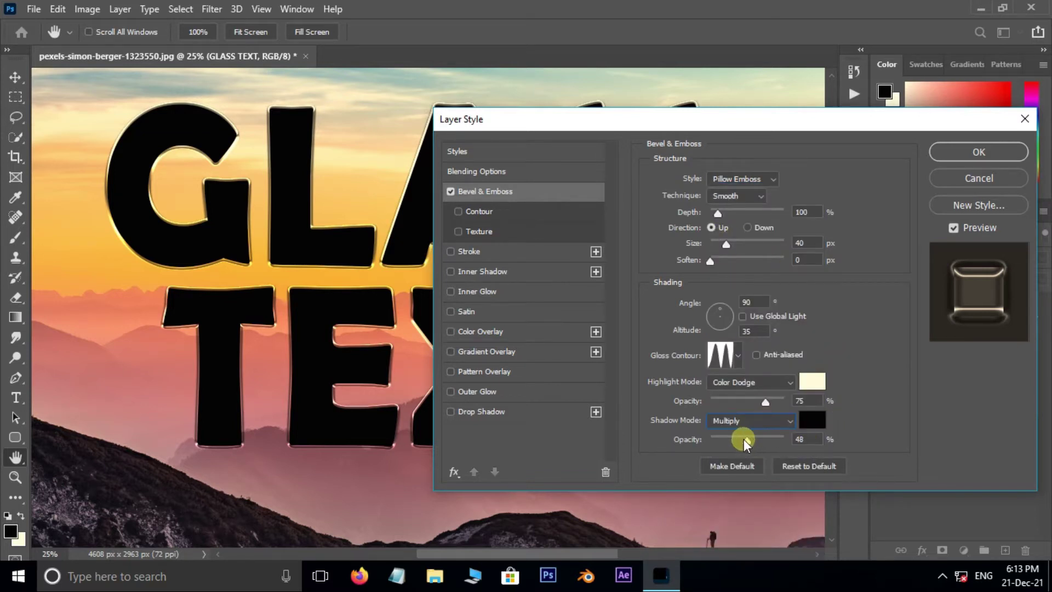
{"action": "left_click_drag", "start_coordinate": [746, 440], "coordinate": [708, 442]}
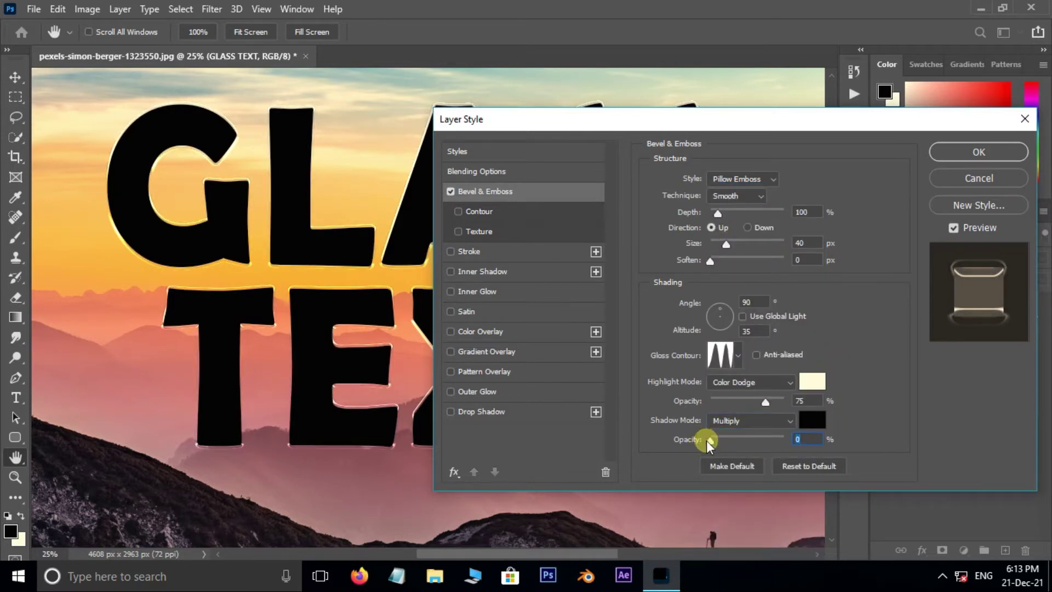
Enable a 30% opacity drop shadow at a 90° angle, with global light off
{"action": "left_click", "coordinate": [472, 412]}
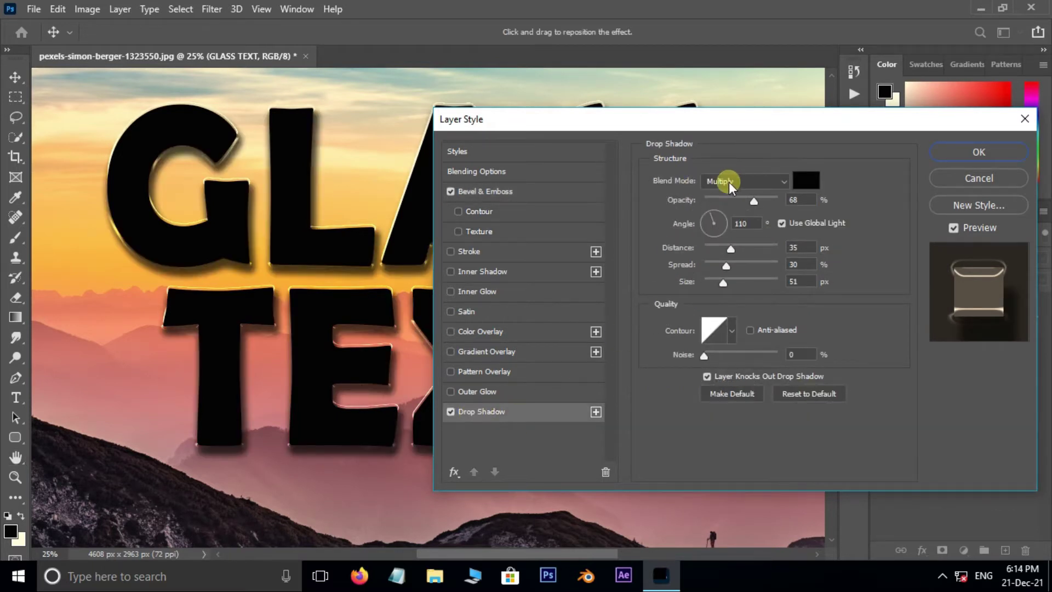
{"action": "left_click", "coordinate": [796, 200]}
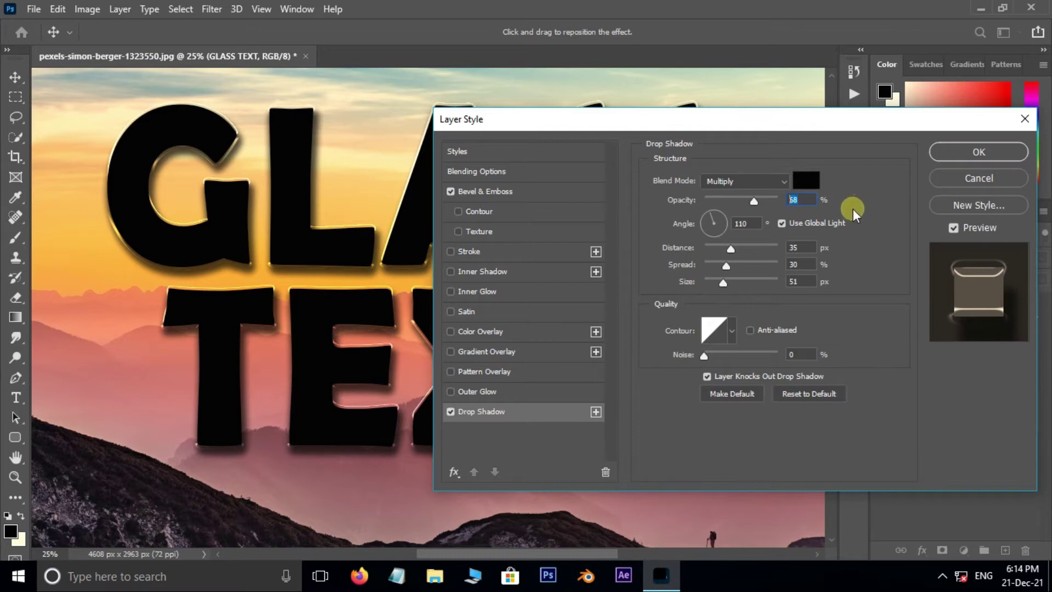
{"action": "type", "text": "30"}
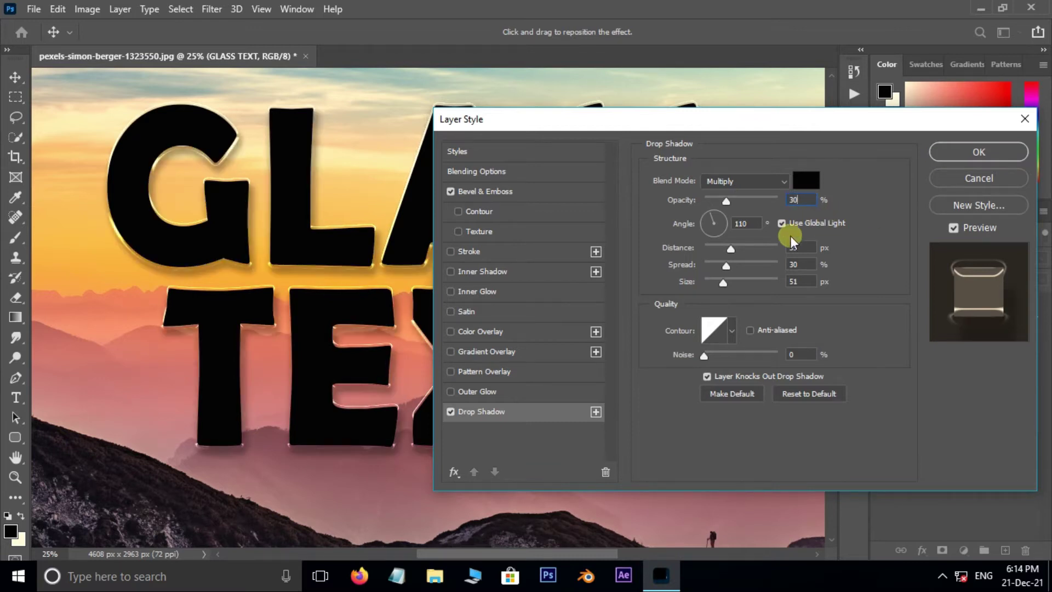
{"action": "left_click", "coordinate": [742, 224]}
{"action": "type", "text": "115"}
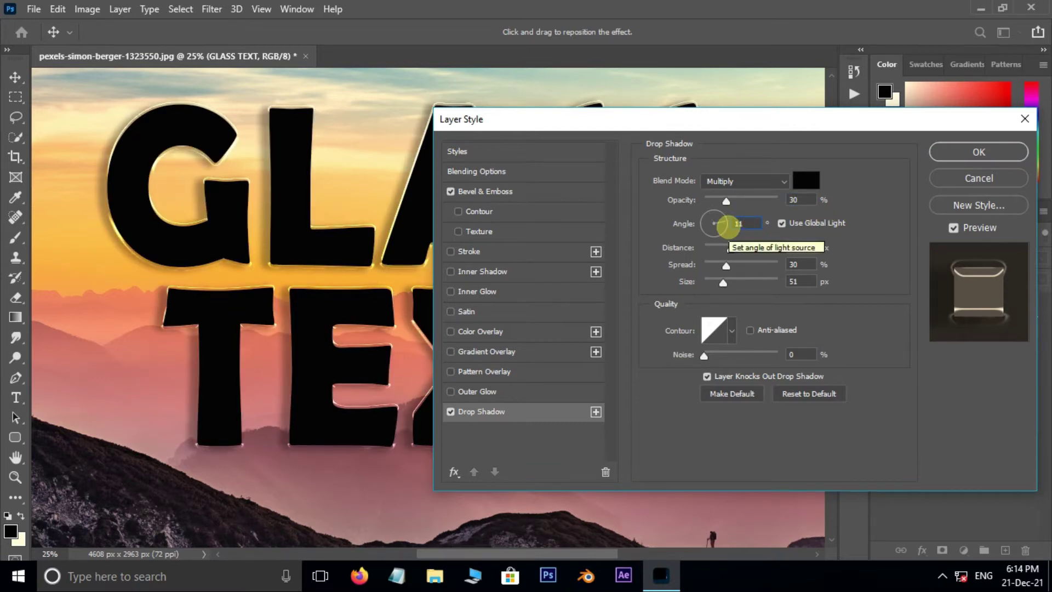
{"action": "left_click", "coordinate": [781, 224]}
Set shadow distance 20, spread 0, size 45 with a sawtooth contour, and confirm
{"action": "left_click_drag", "start_coordinate": [803, 248], "coordinate": [776, 248]}
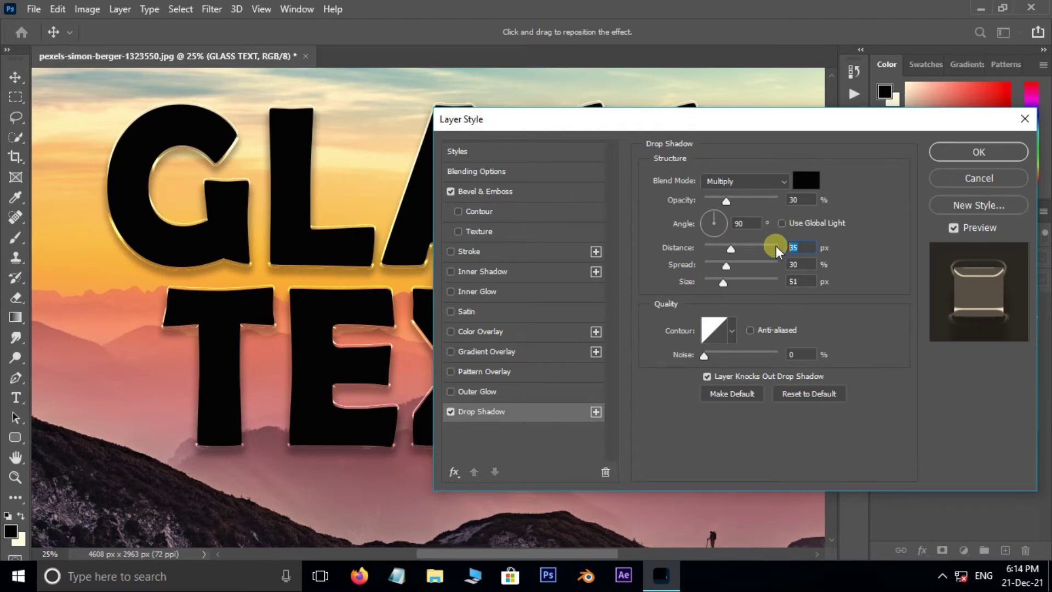
{"action": "type", "text": "20"}
{"action": "key", "text": "Tab"}
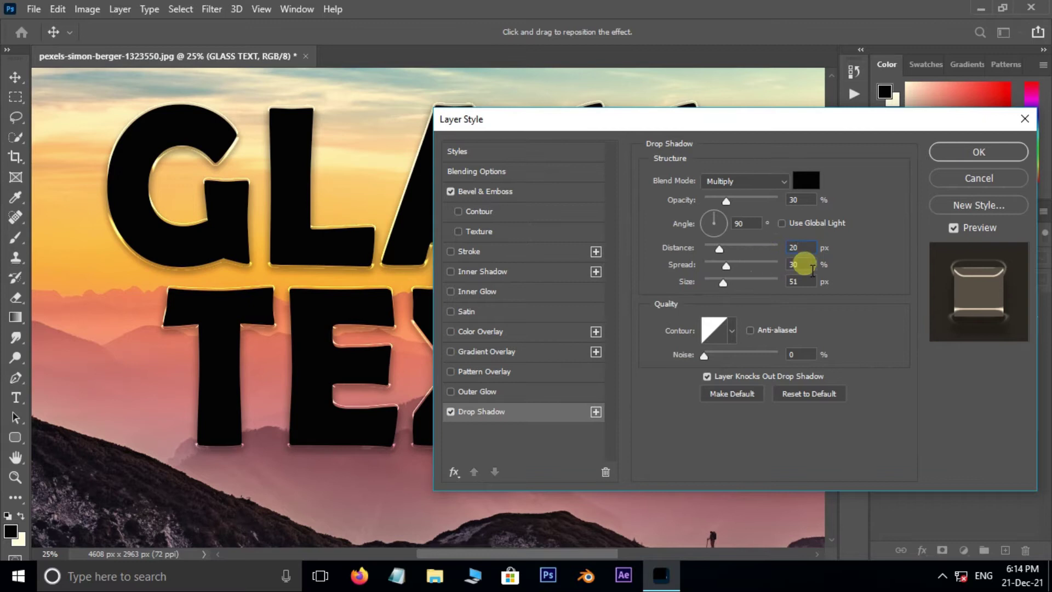
{"action": "type", "text": "0"}
{"action": "key", "text": "Tab"}
{"action": "type", "text": "4"}
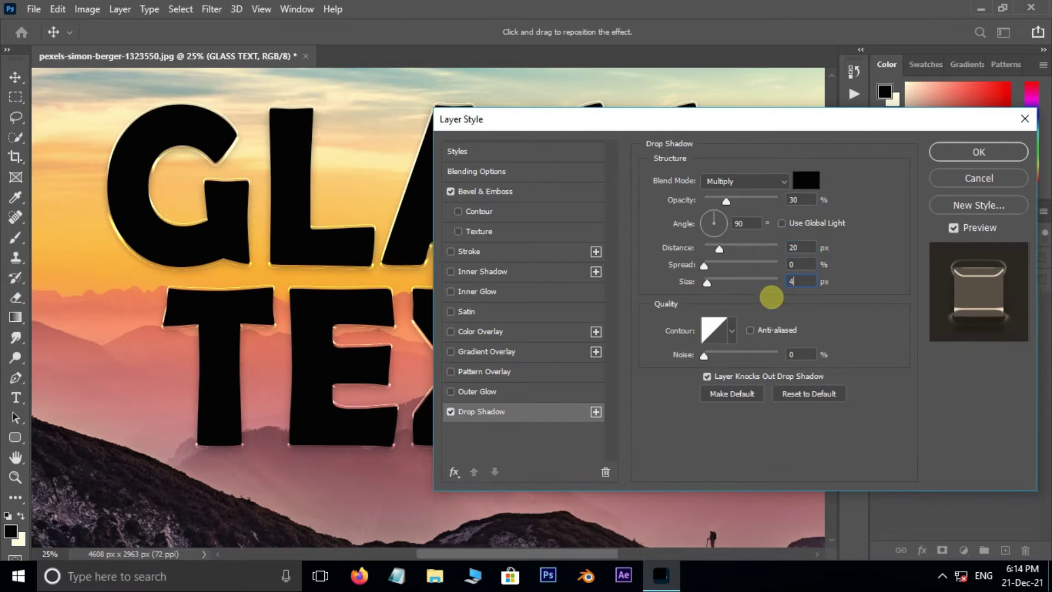
{"action": "type", "text": "5"}
{"action": "left_click", "coordinate": [732, 332]}
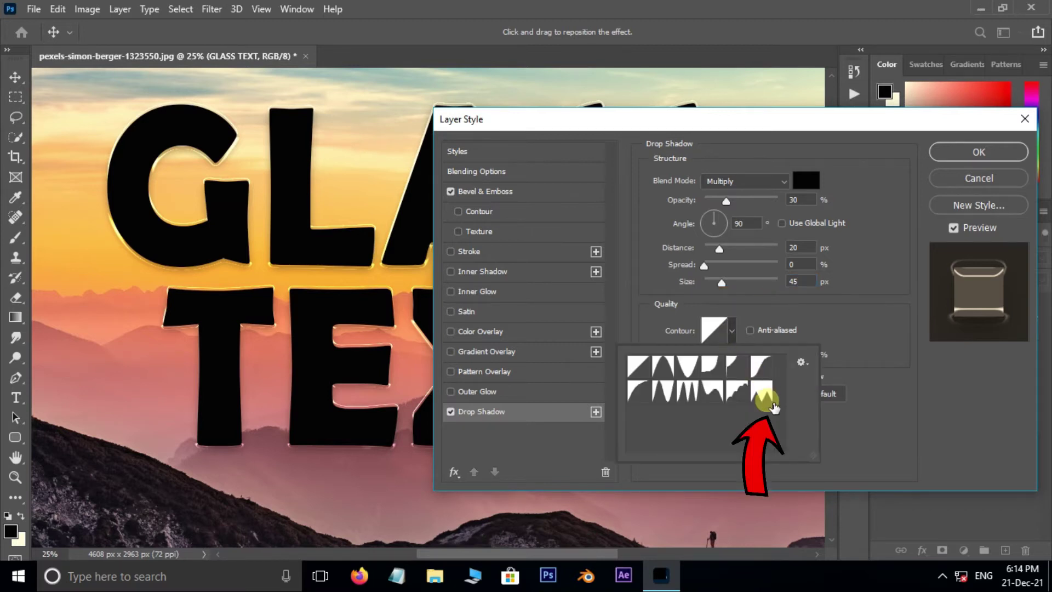
{"action": "left_click", "coordinate": [762, 392]}
{"action": "left_click", "coordinate": [851, 341]}
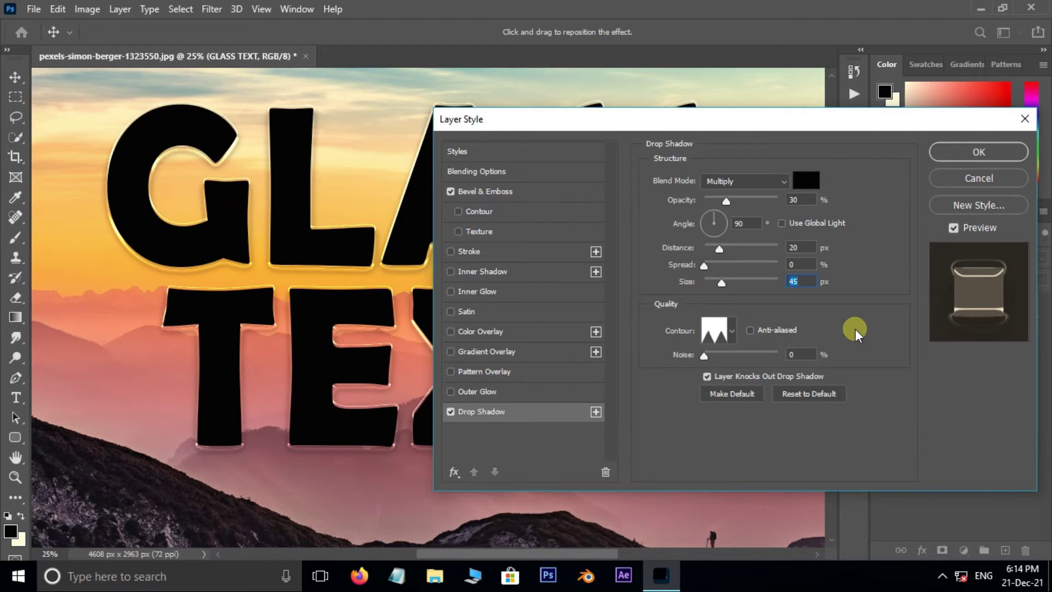
Set the GLASS TEXT layer fill to 0% for a transparent glass look
{"action": "left_click", "coordinate": [950, 154]}
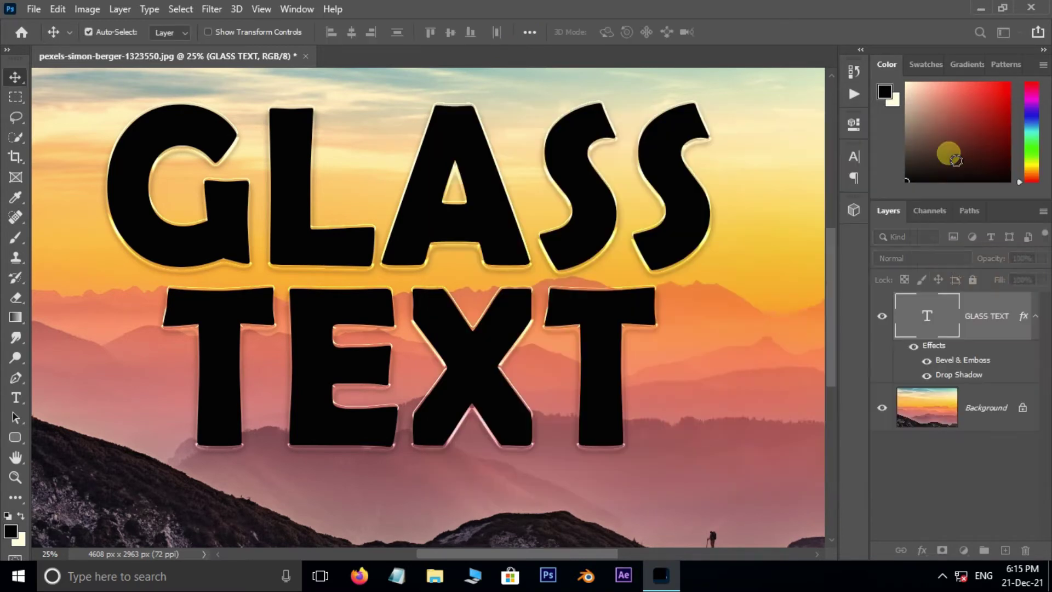
{"action": "left_click", "coordinate": [1042, 280]}
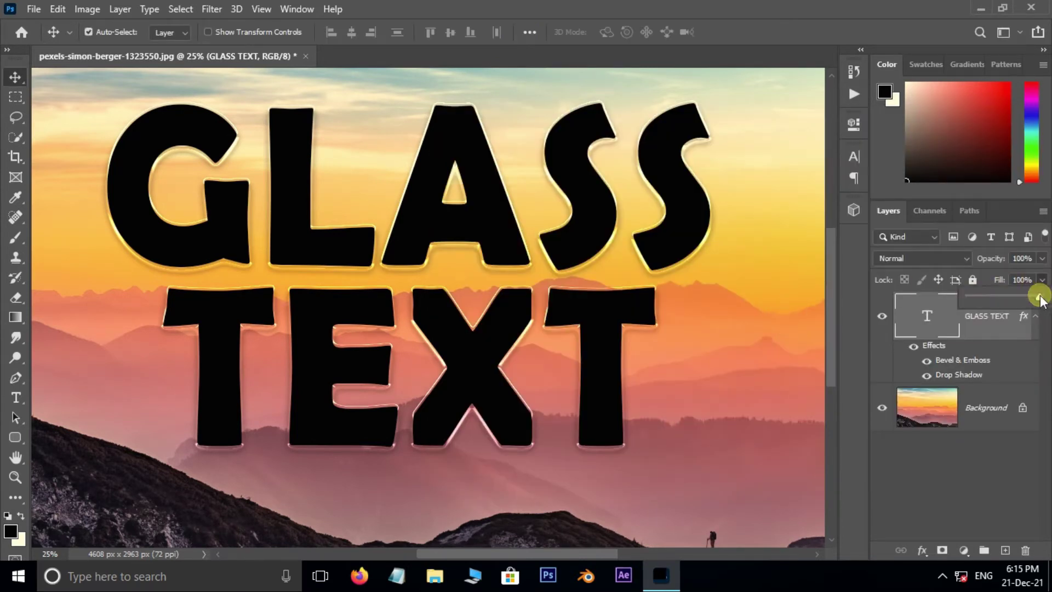
{"action": "left_click_drag", "start_coordinate": [1039, 297], "coordinate": [968, 296]}
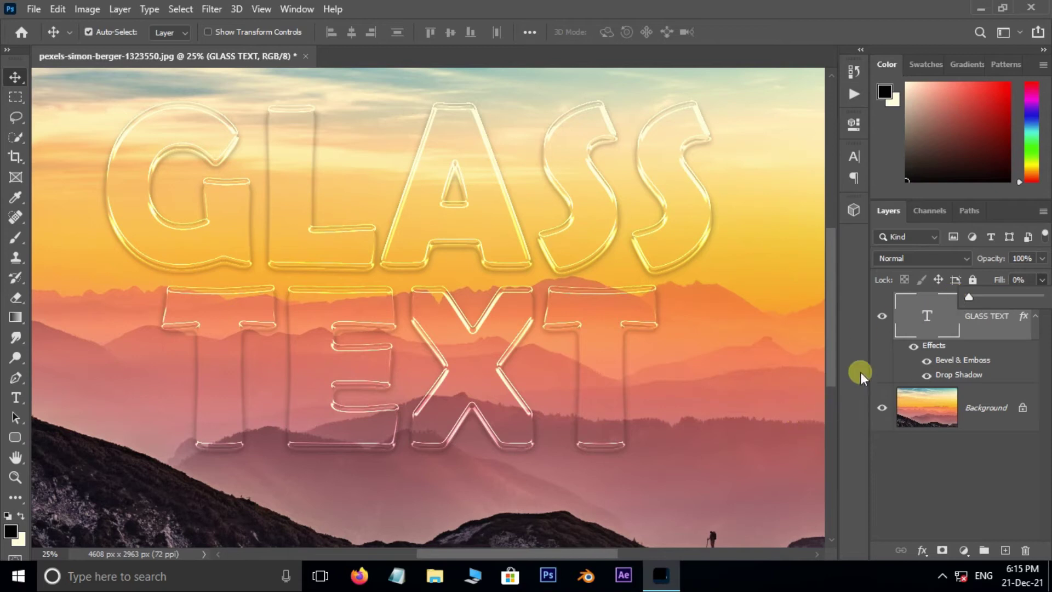
Duplicate the text layer and delete the copy's Drop Shadow effect
{"action": "left_click_drag", "start_coordinate": [813, 367], "coordinate": [854, 367]}
{"action": "key", "text": "ctrl+j"}
{"action": "left_click", "coordinate": [1010, 331]}
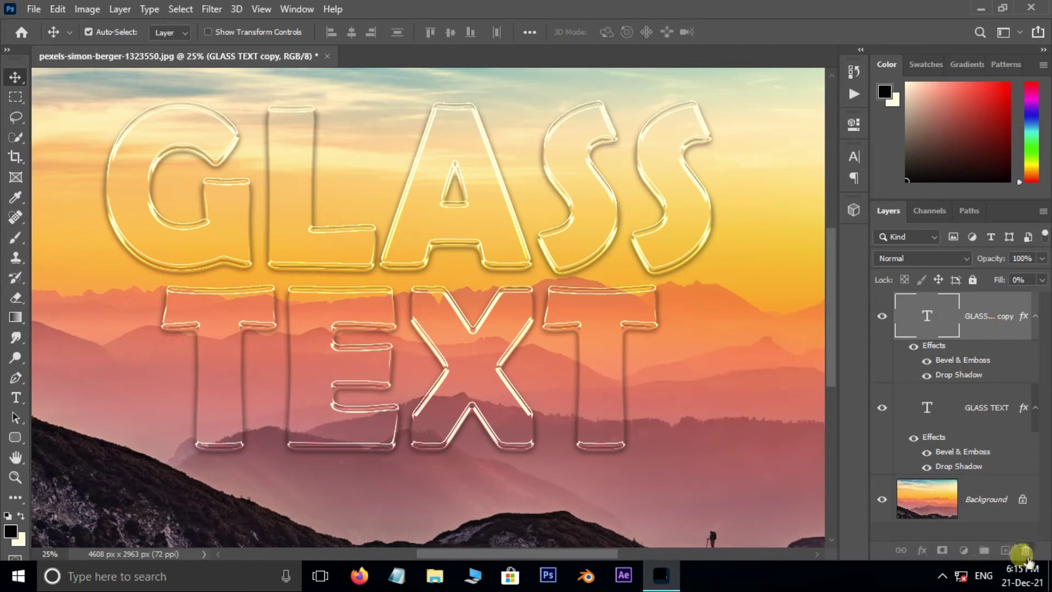
{"action": "left_click_drag", "start_coordinate": [1027, 559], "coordinate": [1026, 550]}
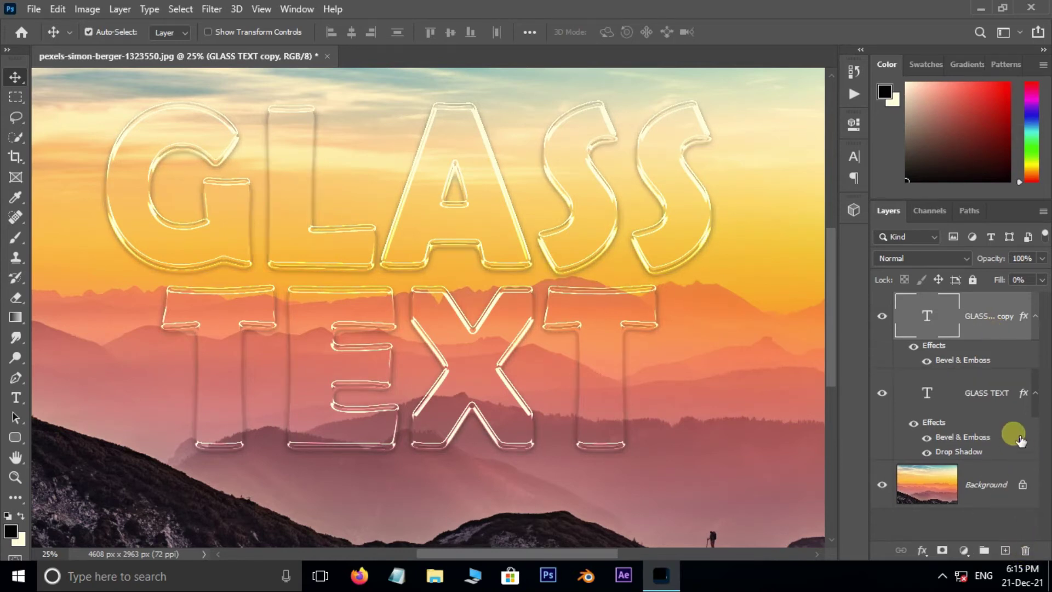
Make the copy's bevel a Smooth Inner Bevel: depth 1000%, size 35, angle 105°, altitude 30°
{"action": "double_click", "coordinate": [962, 362]}
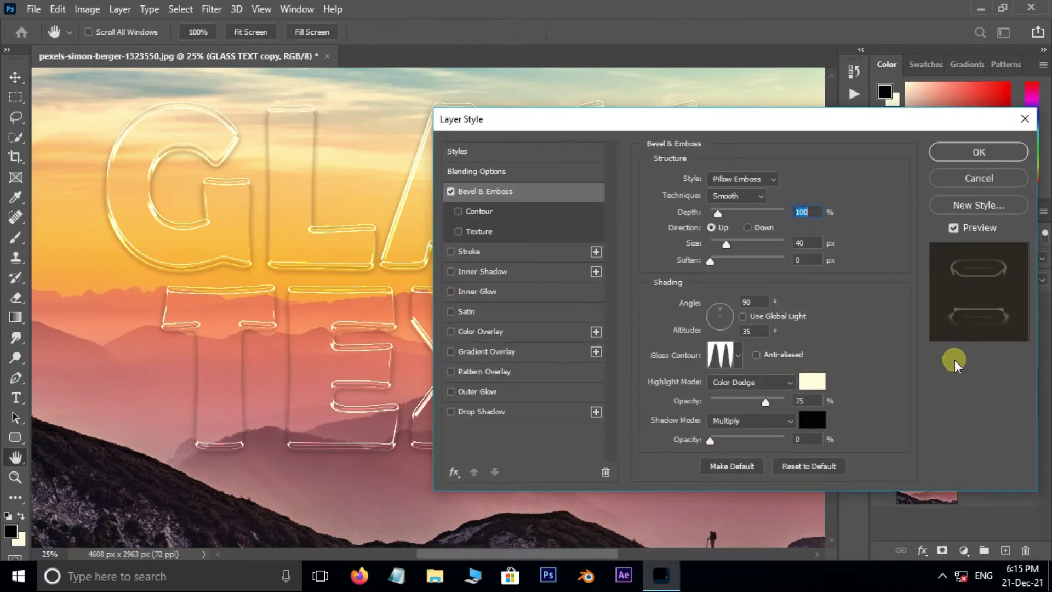
{"action": "mouse_move", "coordinate": [744, 123]}
{"action": "left_mouse_down"}
{"action": "mouse_move", "coordinate": [694, 117]}
{"action": "mouse_move", "coordinate": [716, 116]}
{"action": "left_mouse_up"}
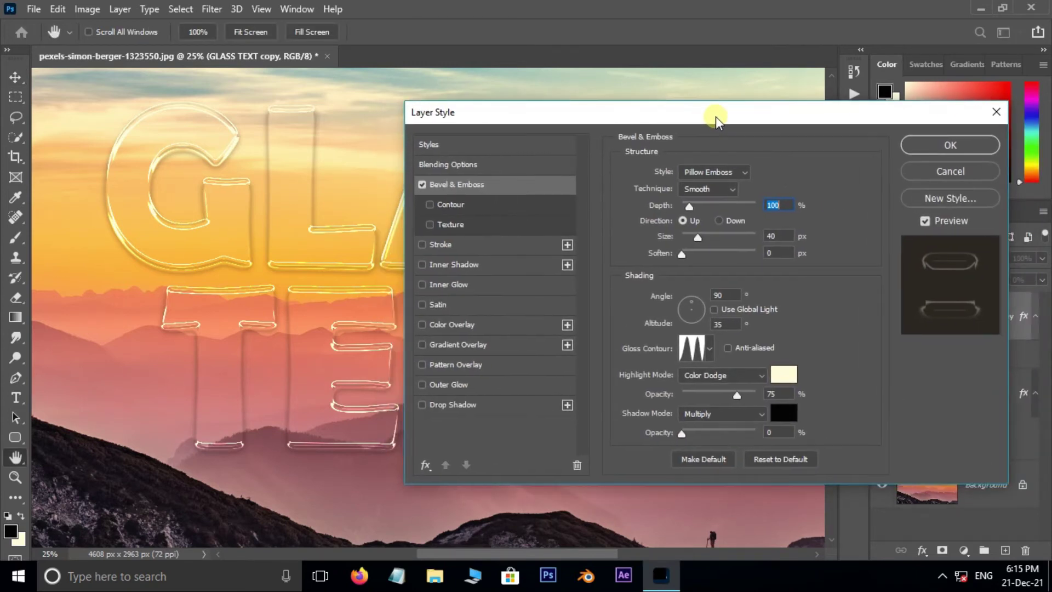
{"action": "left_click", "coordinate": [744, 171]}
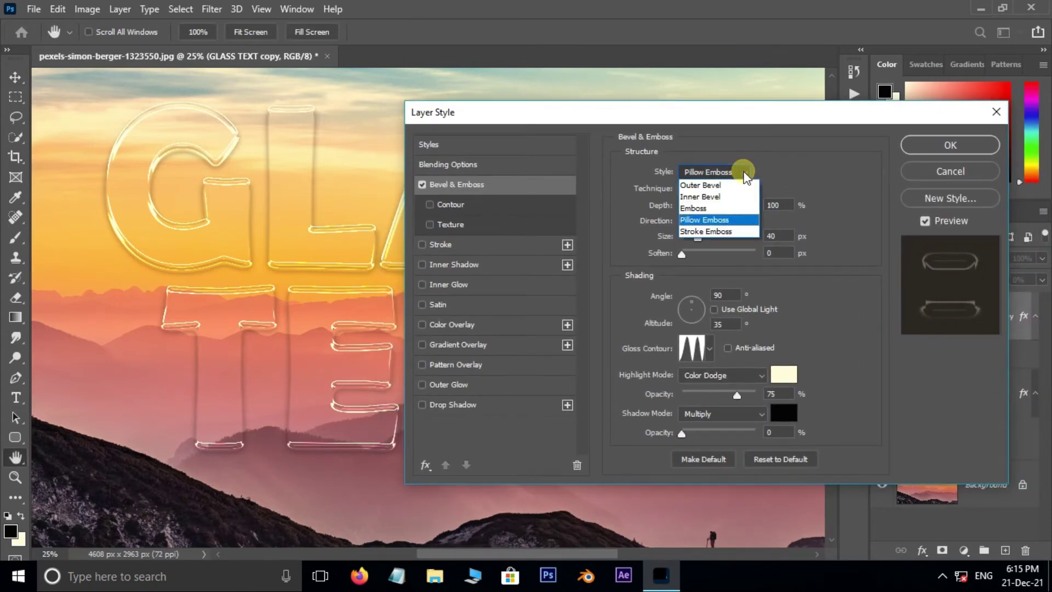
{"action": "left_click", "coordinate": [715, 194]}
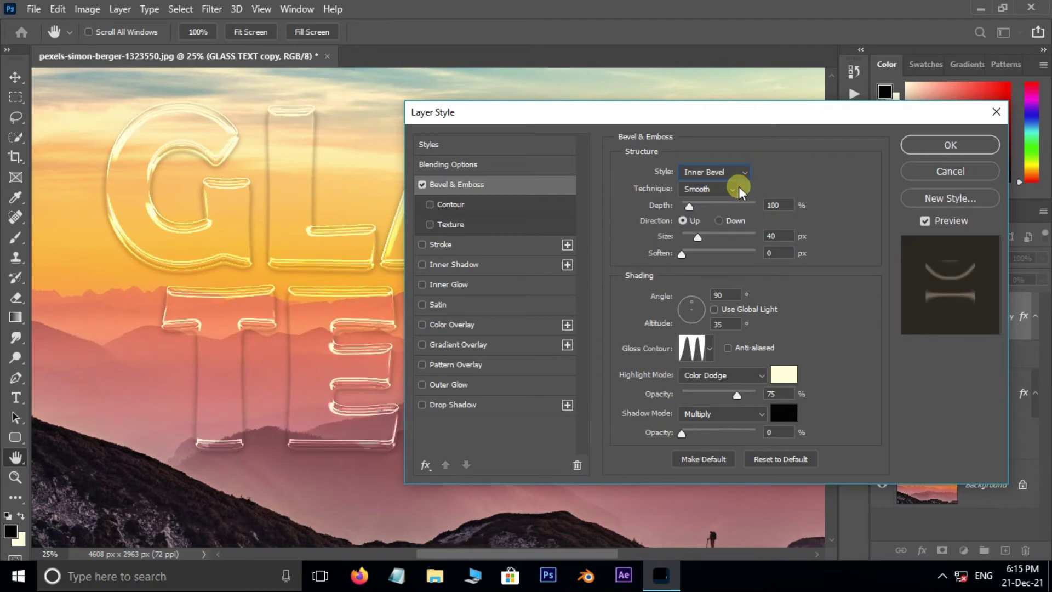
{"action": "left_click", "coordinate": [740, 190]}
{"action": "left_click", "coordinate": [697, 195]}
{"action": "double_click", "coordinate": [777, 206]}
{"action": "type", "text": "1000"}
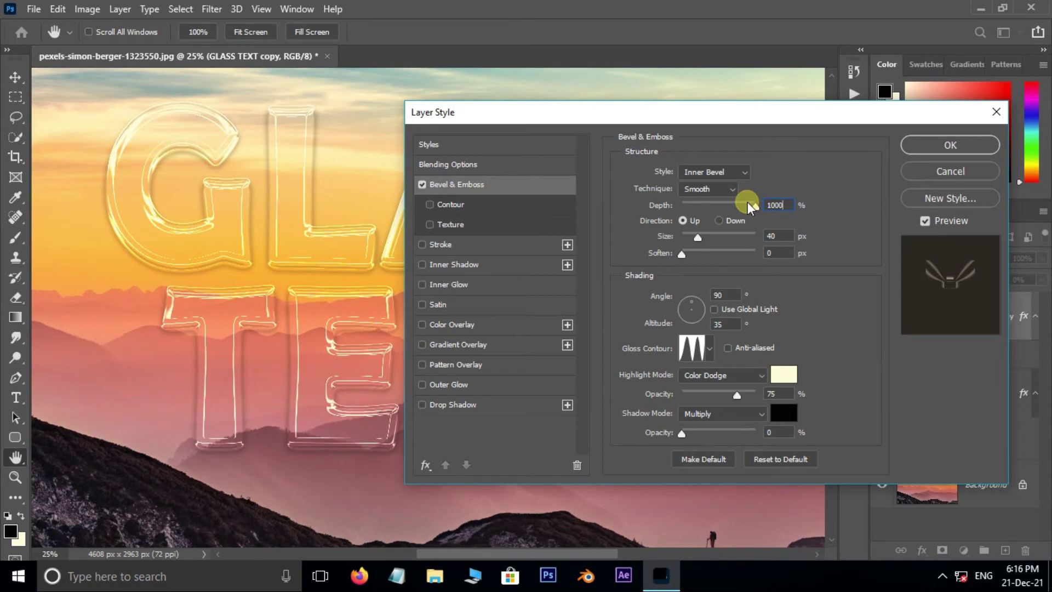
{"action": "key", "text": "Tab"}
{"action": "type", "text": "35"}
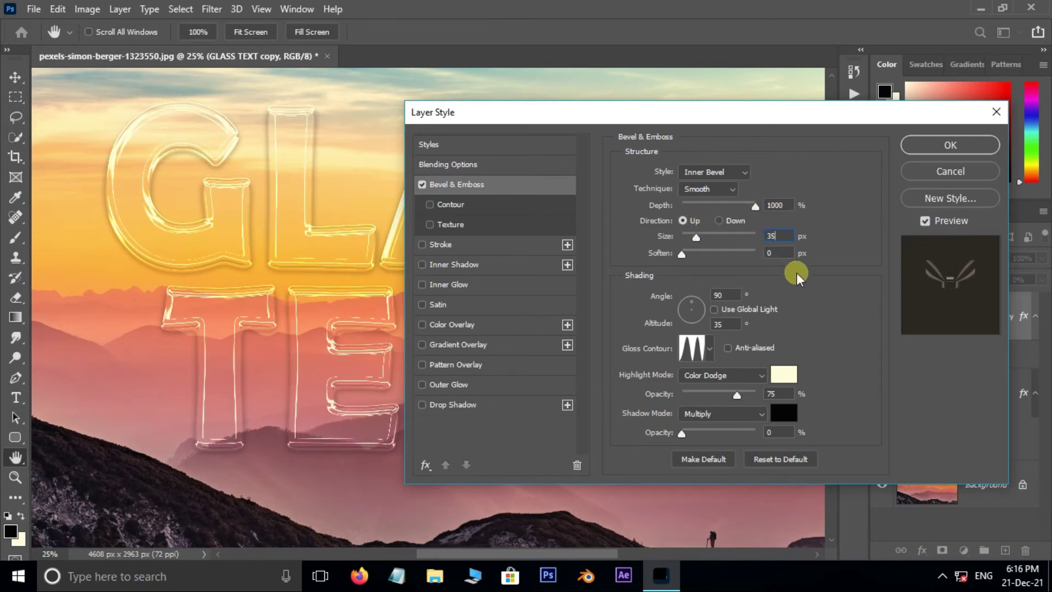
{"action": "key", "text": "Tab"}
{"action": "key", "text": "Tab"}
{"action": "type", "text": "105"}
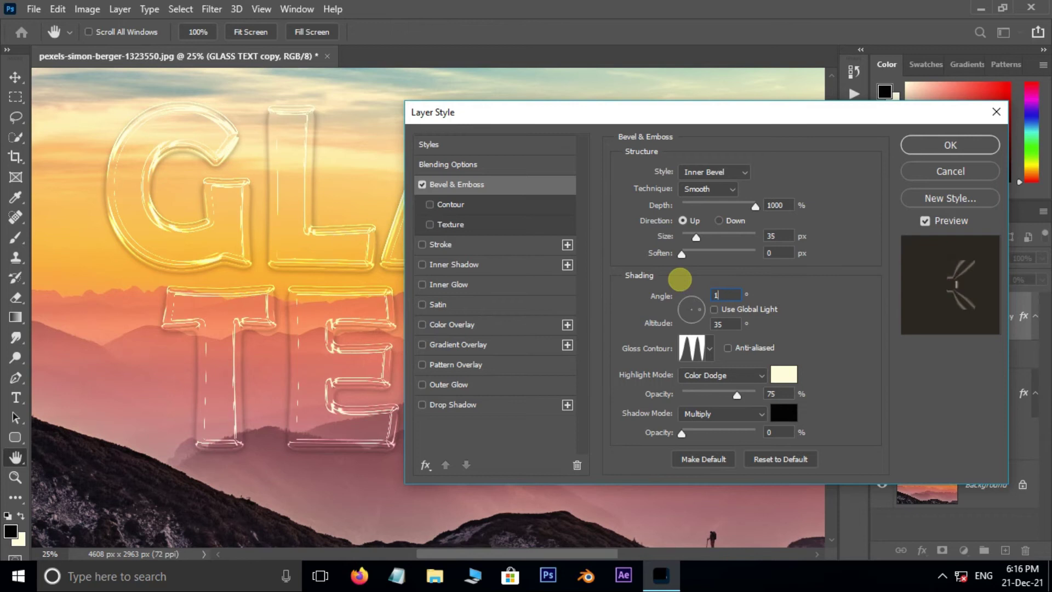
{"action": "key", "text": "Tab"}
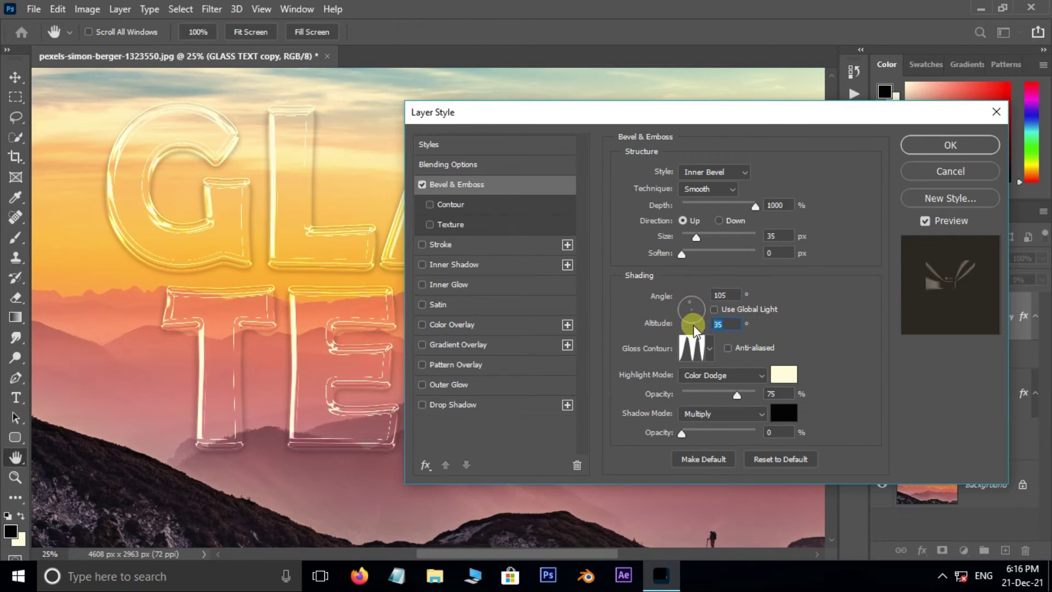
{"action": "type", "text": "30"}
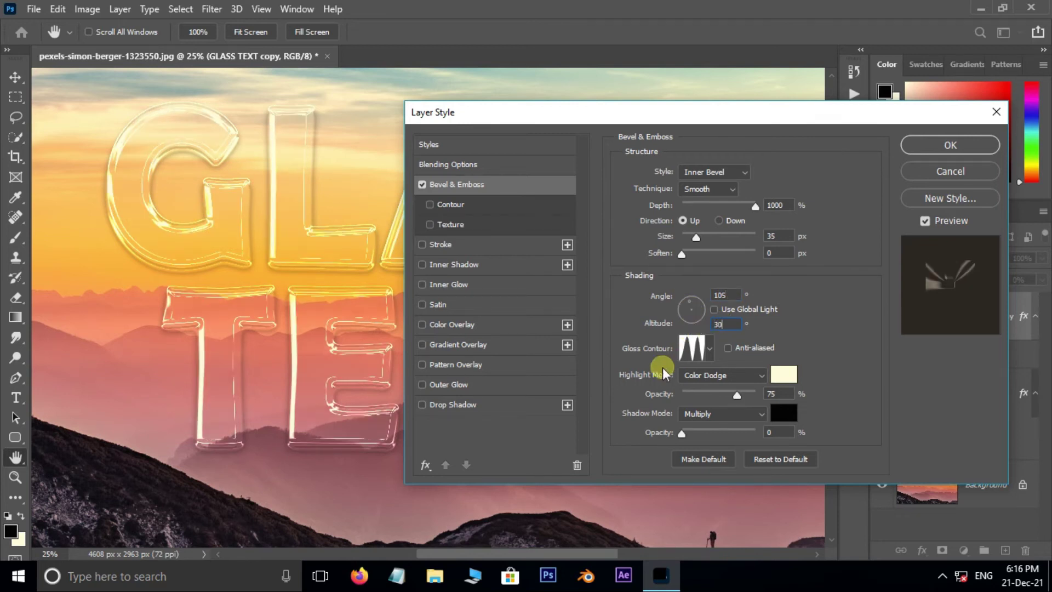
Pick a different gloss contour and switch highlights to Screen at 75%
{"action": "left_click", "coordinate": [708, 350]}
{"action": "left_click", "coordinate": [644, 412]}
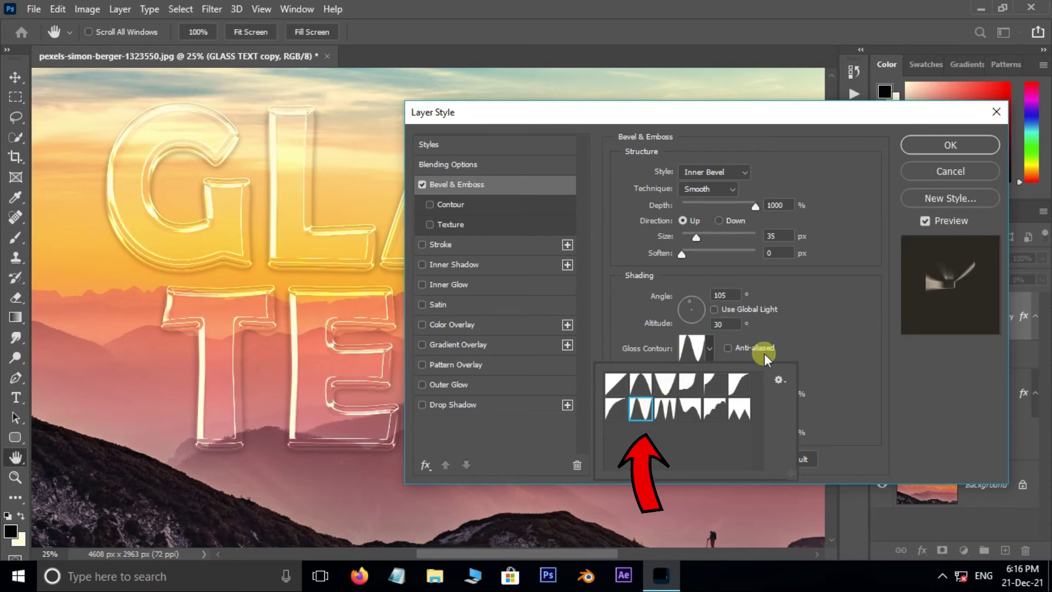
{"action": "left_click", "coordinate": [764, 353]}
{"action": "left_click", "coordinate": [752, 373]}
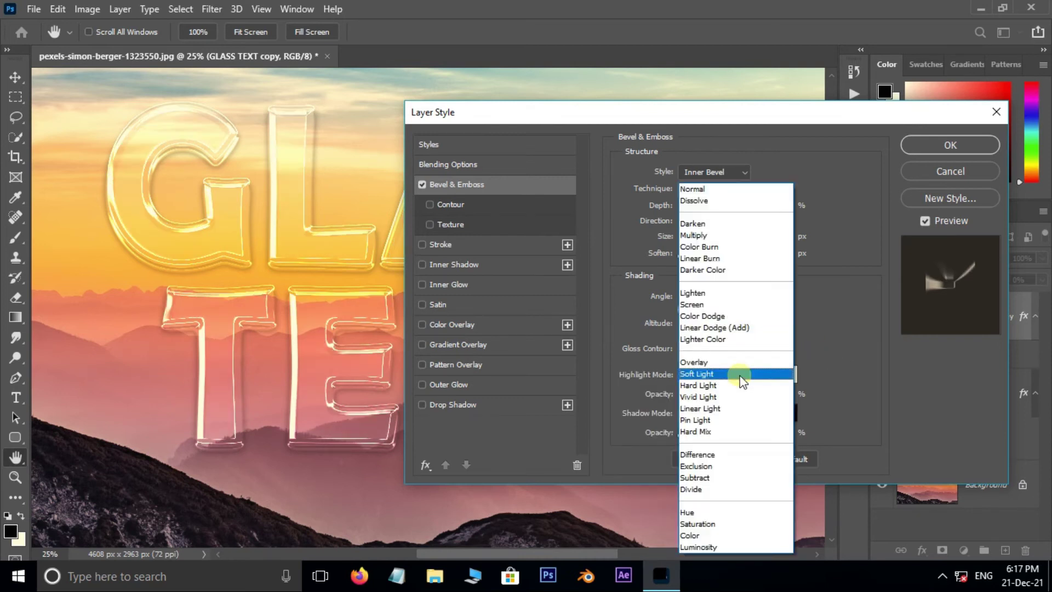
{"action": "left_click", "coordinate": [715, 302]}
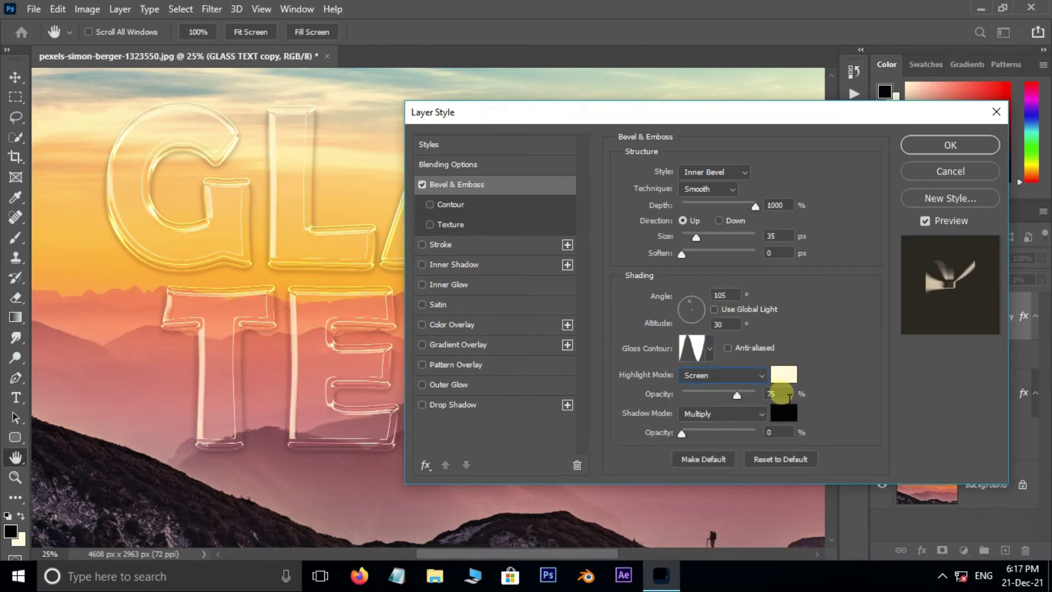
{"action": "double_click", "coordinate": [773, 394]}
Enable a 6 px Stroke positioned Outside on the copied text
{"action": "left_click", "coordinate": [486, 244]}
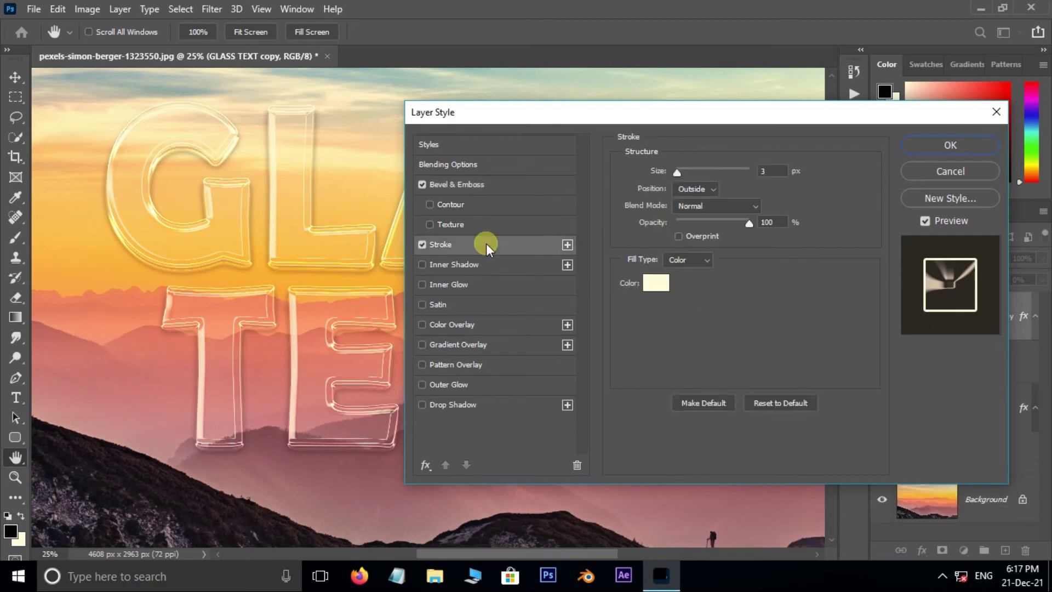
{"action": "double_click", "coordinate": [780, 173]}
{"action": "type", "text": "6"}
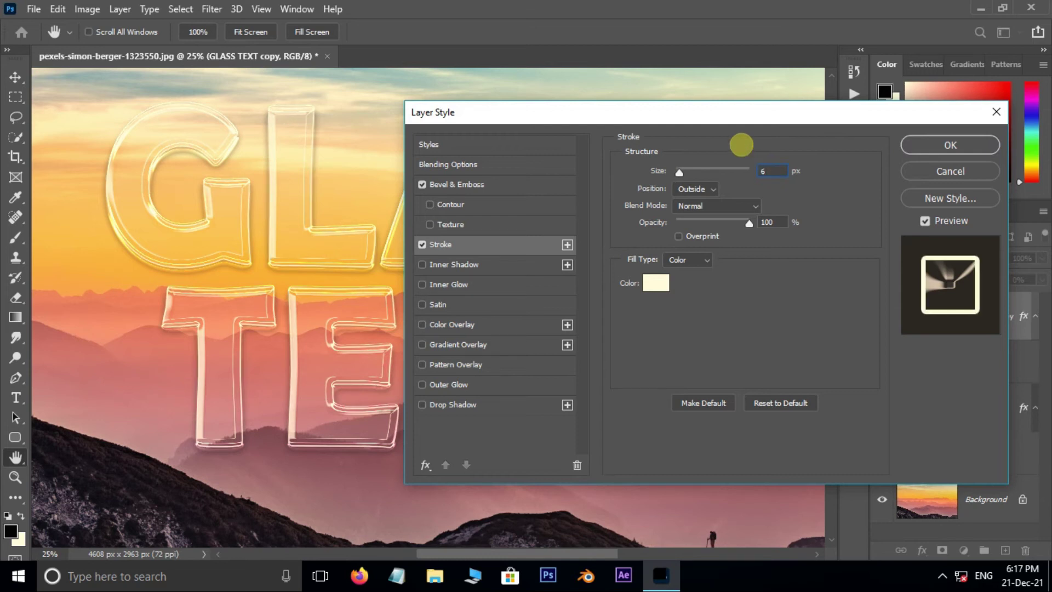
{"action": "left_click", "coordinate": [714, 190]}
{"action": "left_click", "coordinate": [707, 202]}
Set the stroke to Luminosity at 35% opacity with Gradient fill, and apply
{"action": "left_click", "coordinate": [758, 206]}
{"action": "left_click", "coordinate": [718, 543]}
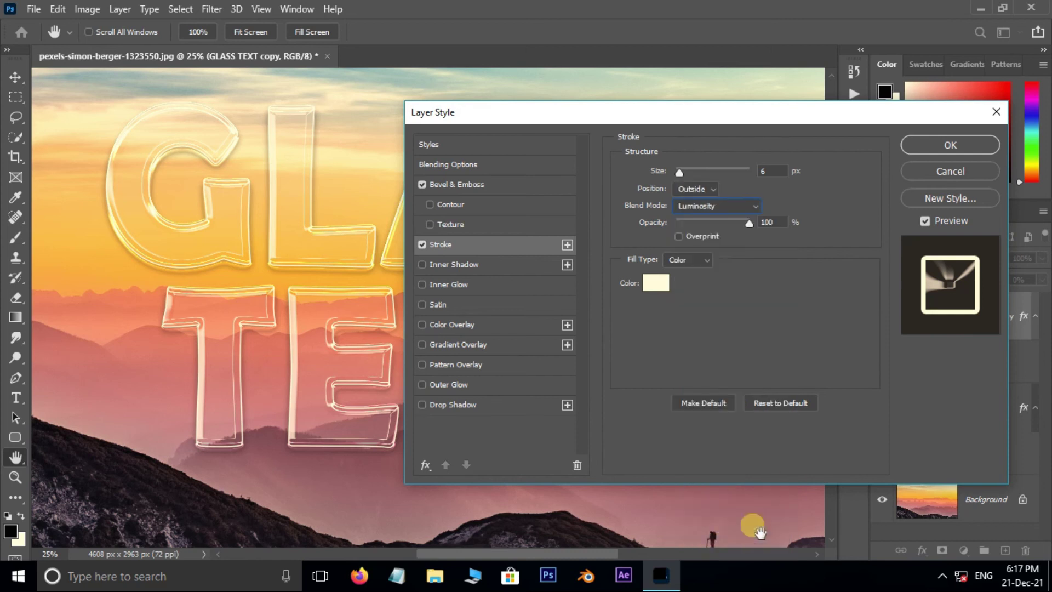
{"action": "left_click", "coordinate": [748, 225]}
{"action": "type", "text": "3"}
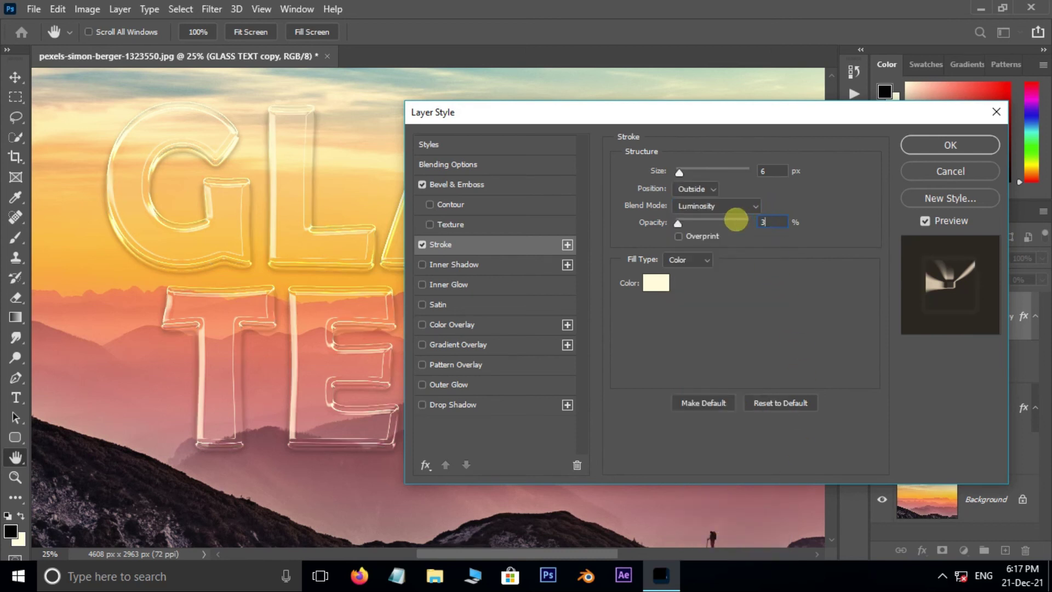
{"action": "type", "text": "5"}
{"action": "left_click", "coordinate": [706, 259]}
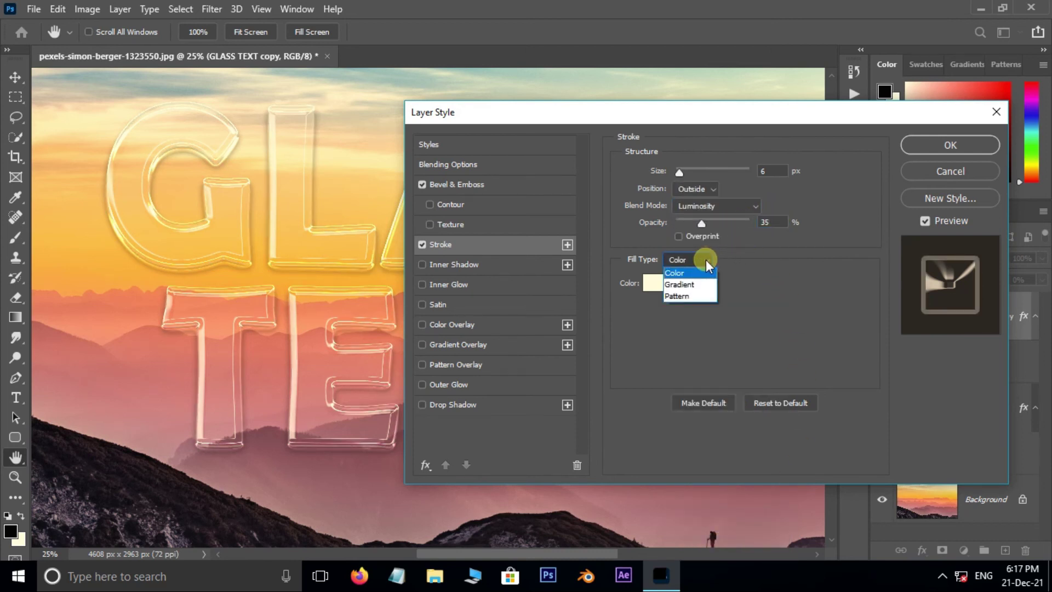
{"action": "left_click", "coordinate": [687, 292]}
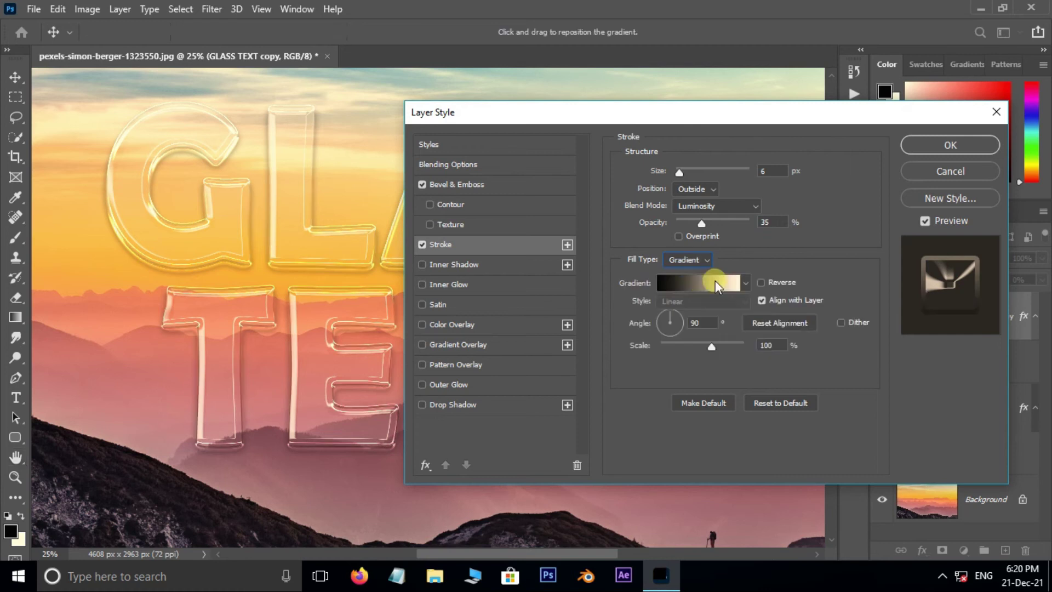
{"action": "left_click", "coordinate": [909, 147]}
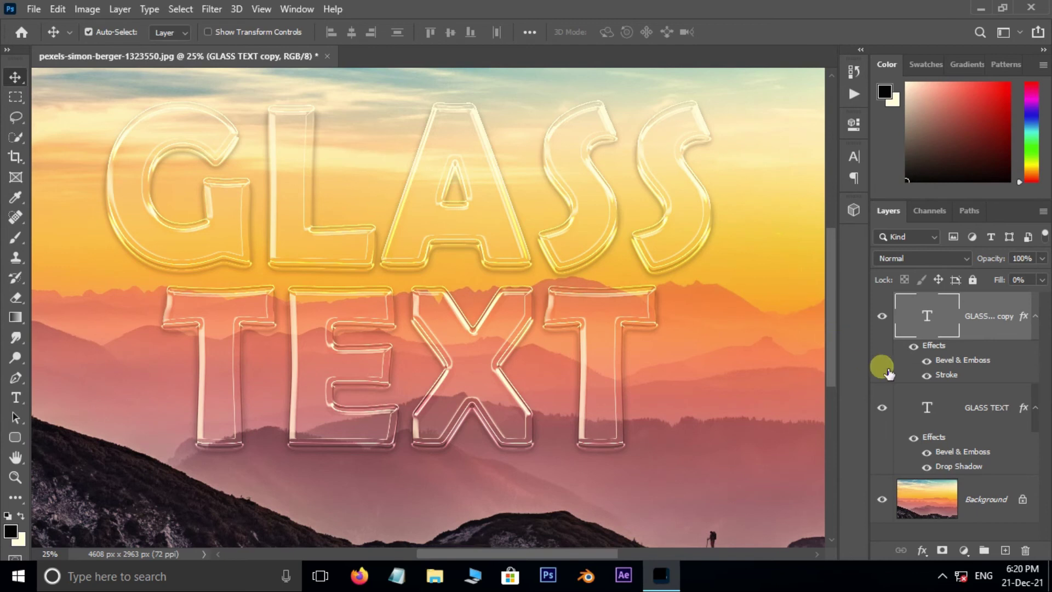
Select both GLASS TEXT layers and drag them lower on the photo
{"action": "left_click", "coordinate": [976, 422], "text": "shift"}
{"action": "left_click_drag", "start_coordinate": [403, 346], "coordinate": [419, 435]}
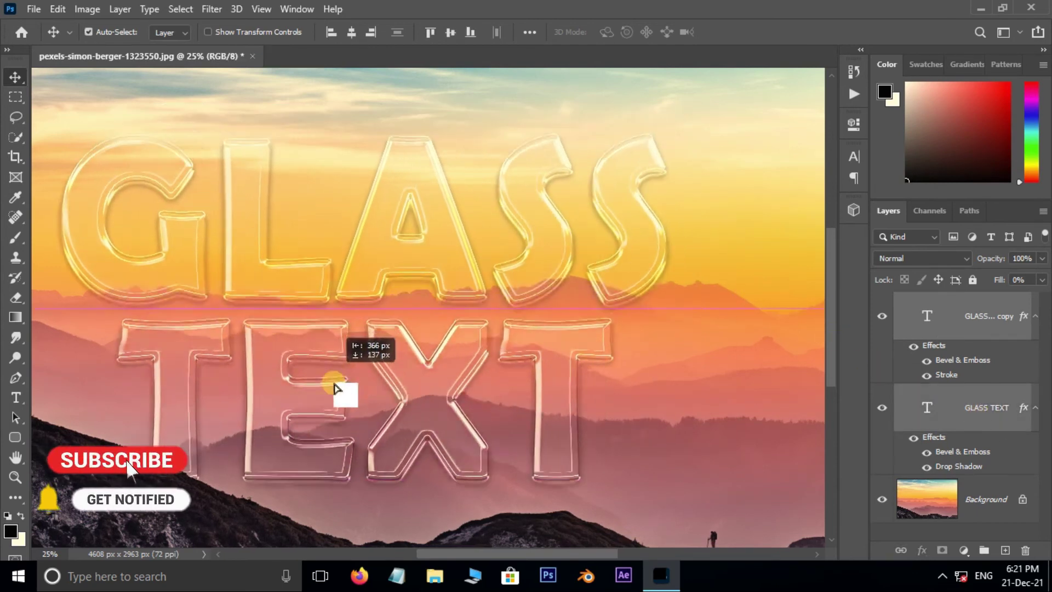